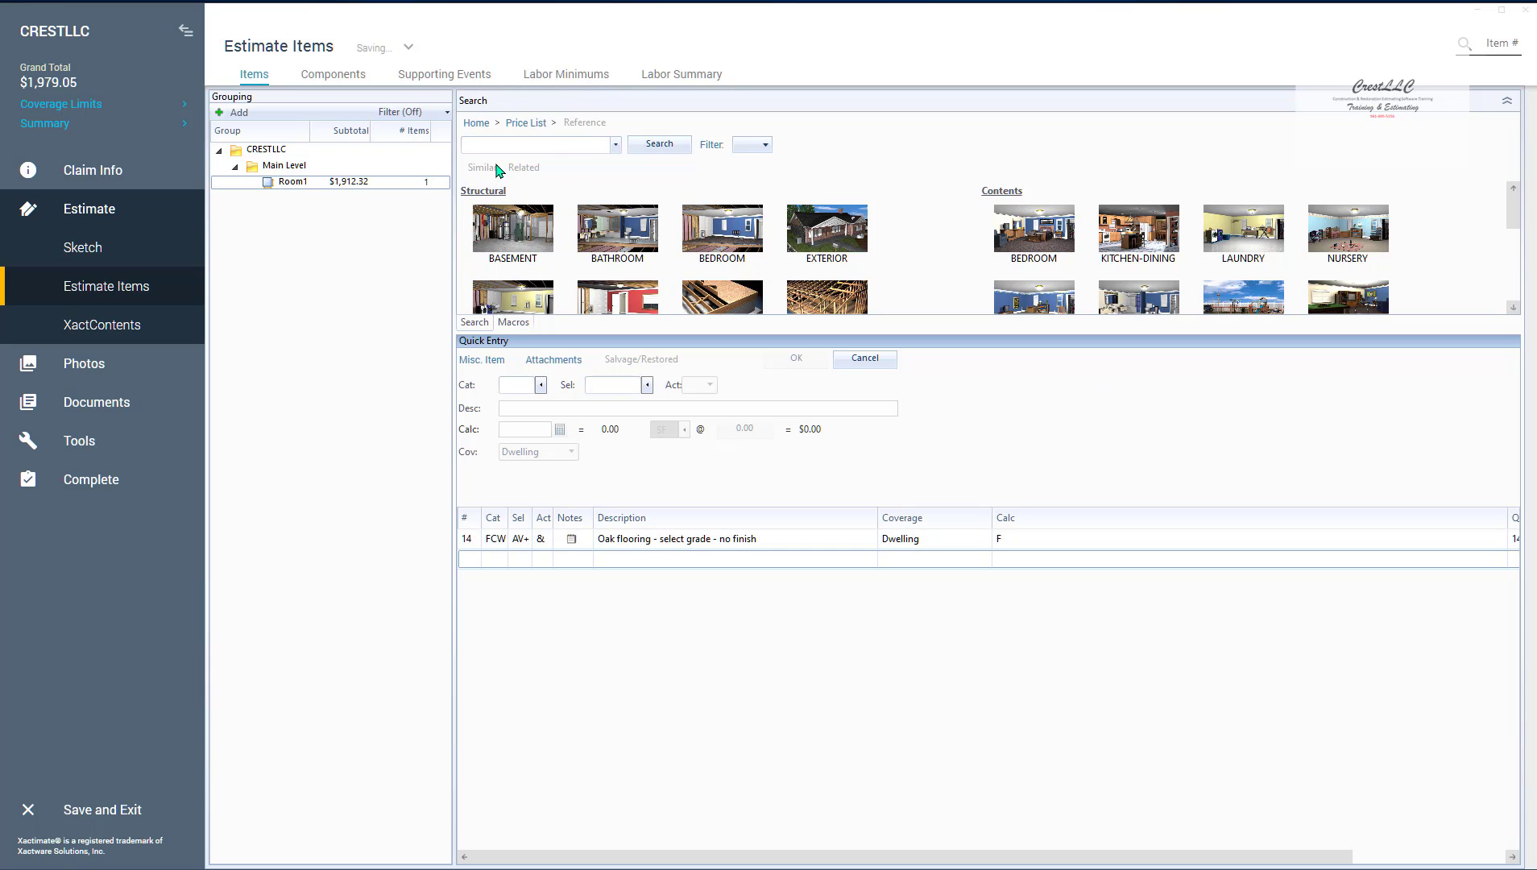
key("ctrl")
key("ctrl")
key("ctrl")
key("ctrl")
key("ctrl")
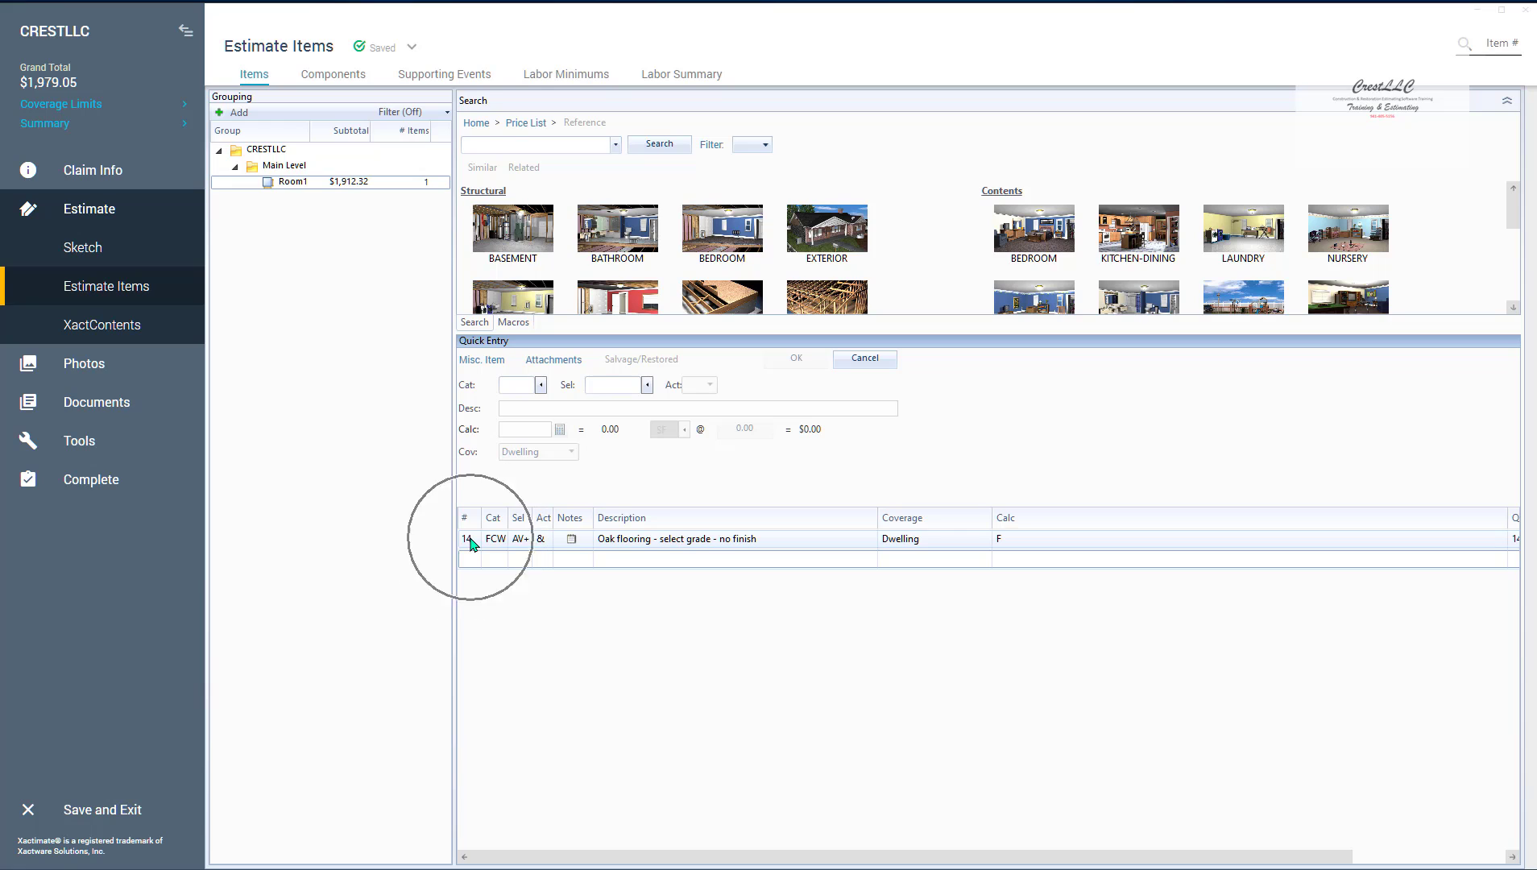
- List the price list items related to the oak flooring line item in Room1
left_click(473, 545)
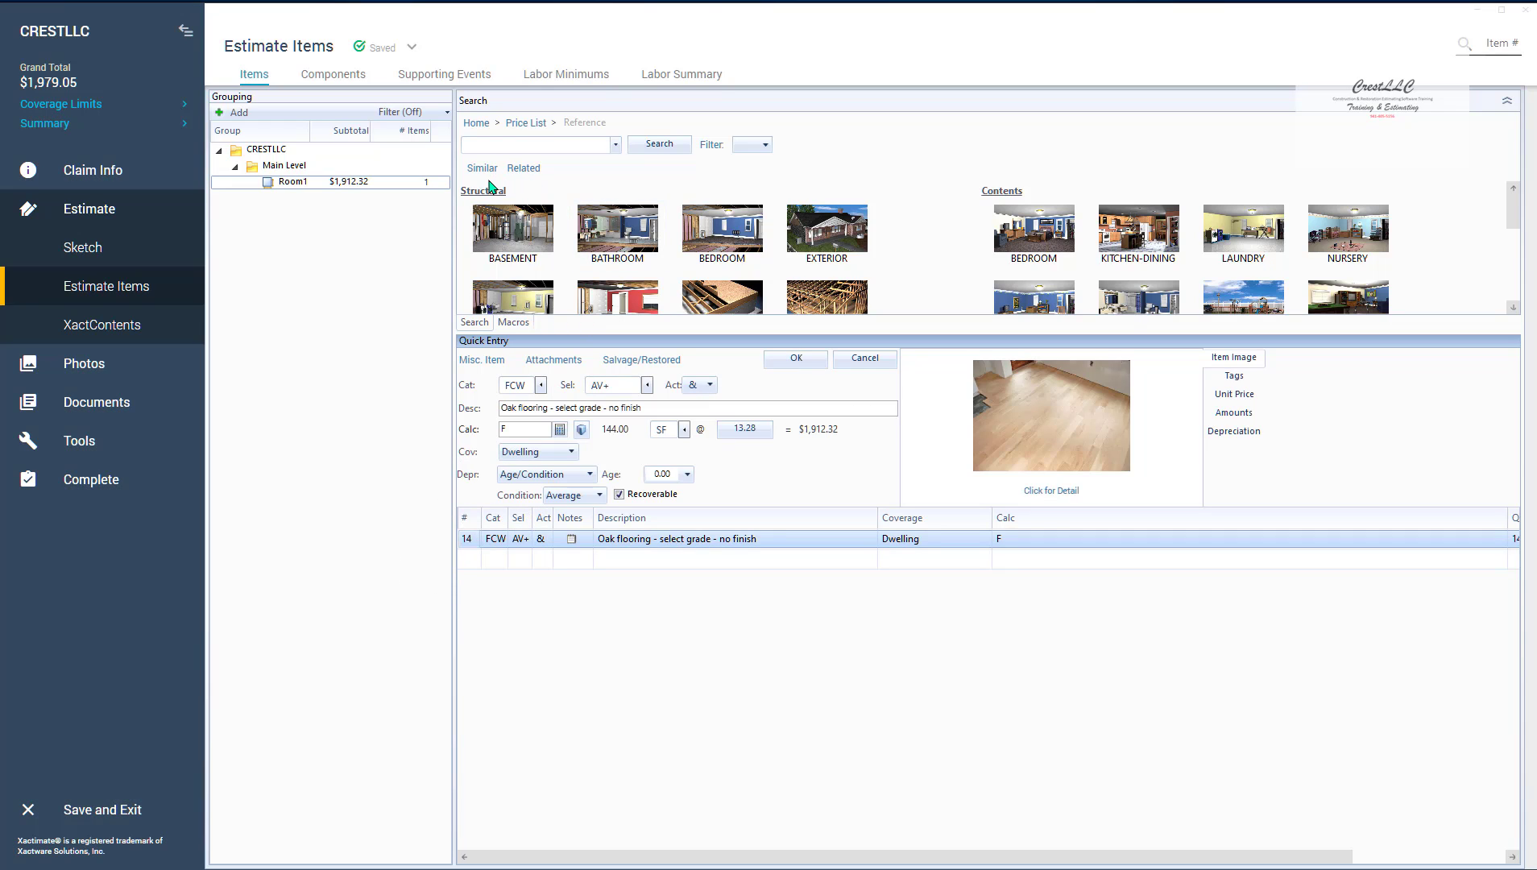
key("ctrl")
key("ctrl")
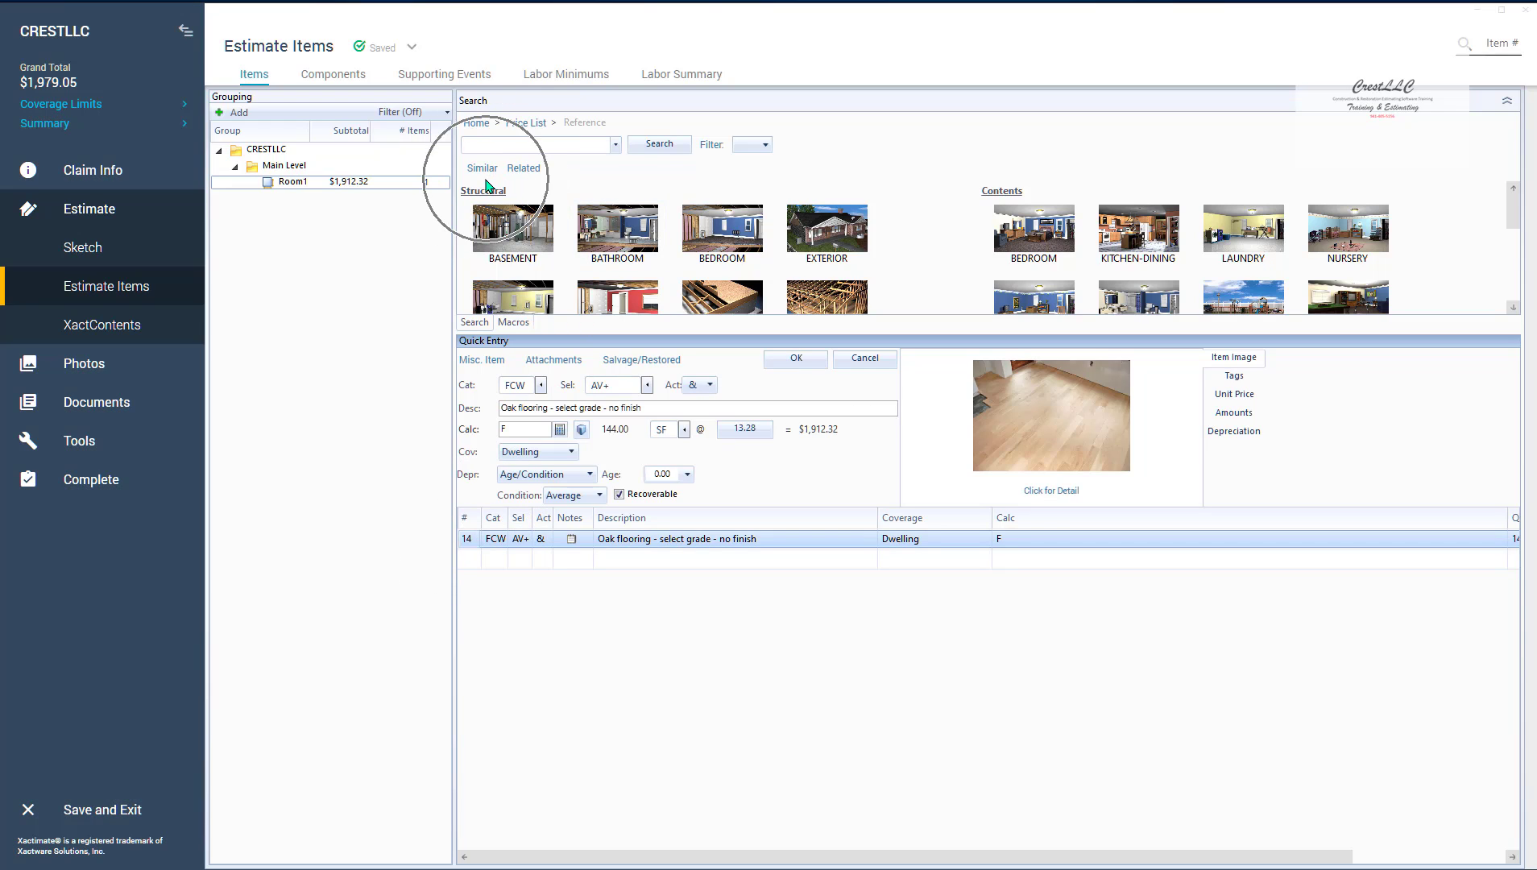
key("ctrl")
key("ctrl")
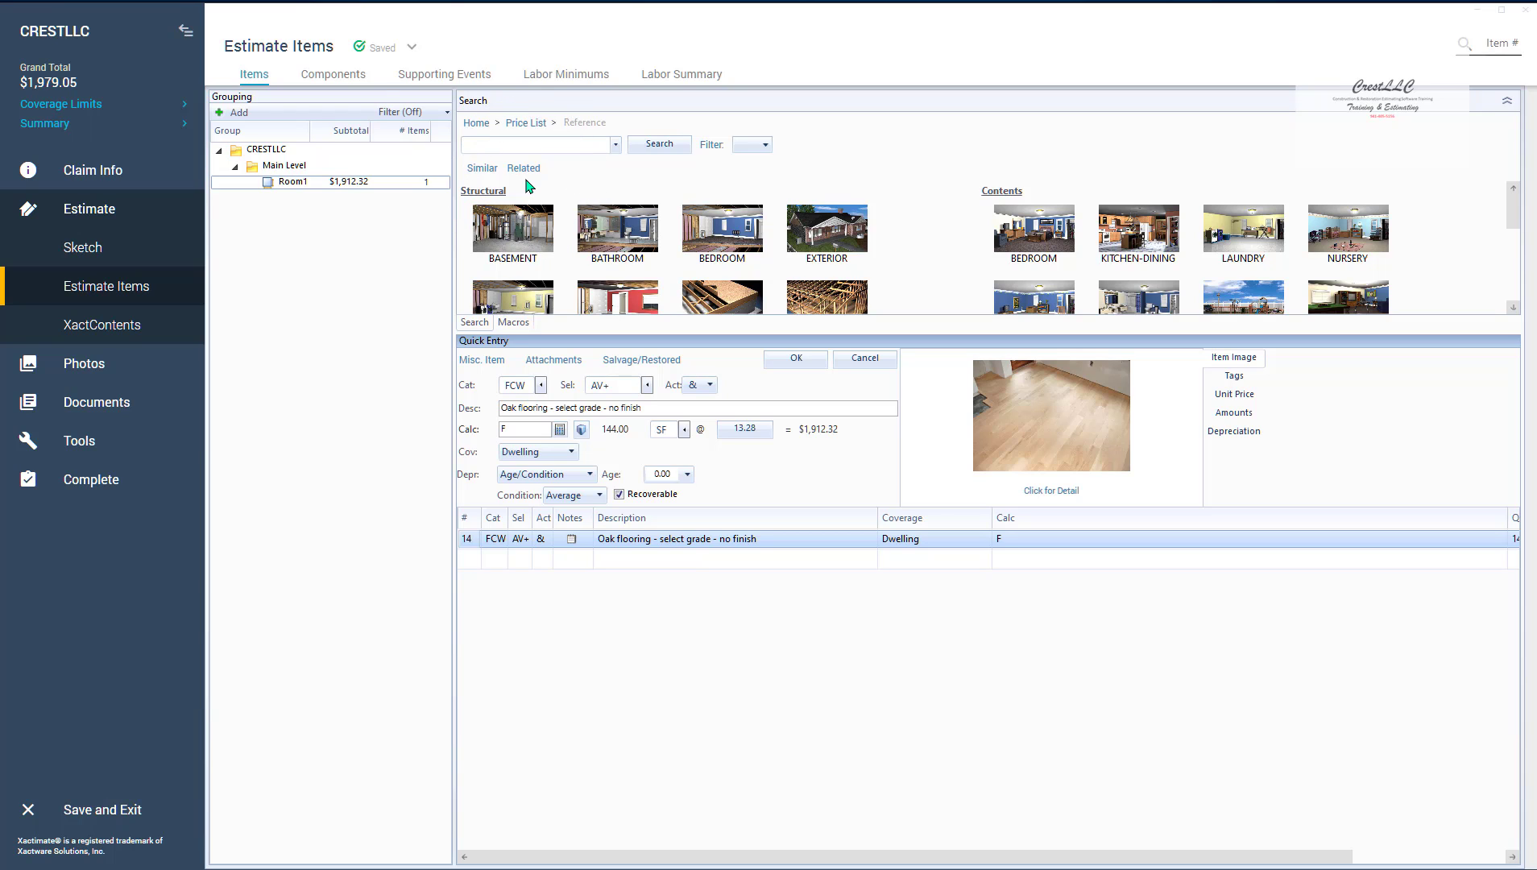
key("ctrl")
key("ctrl")
key("ctrl")
left_click(523, 169)
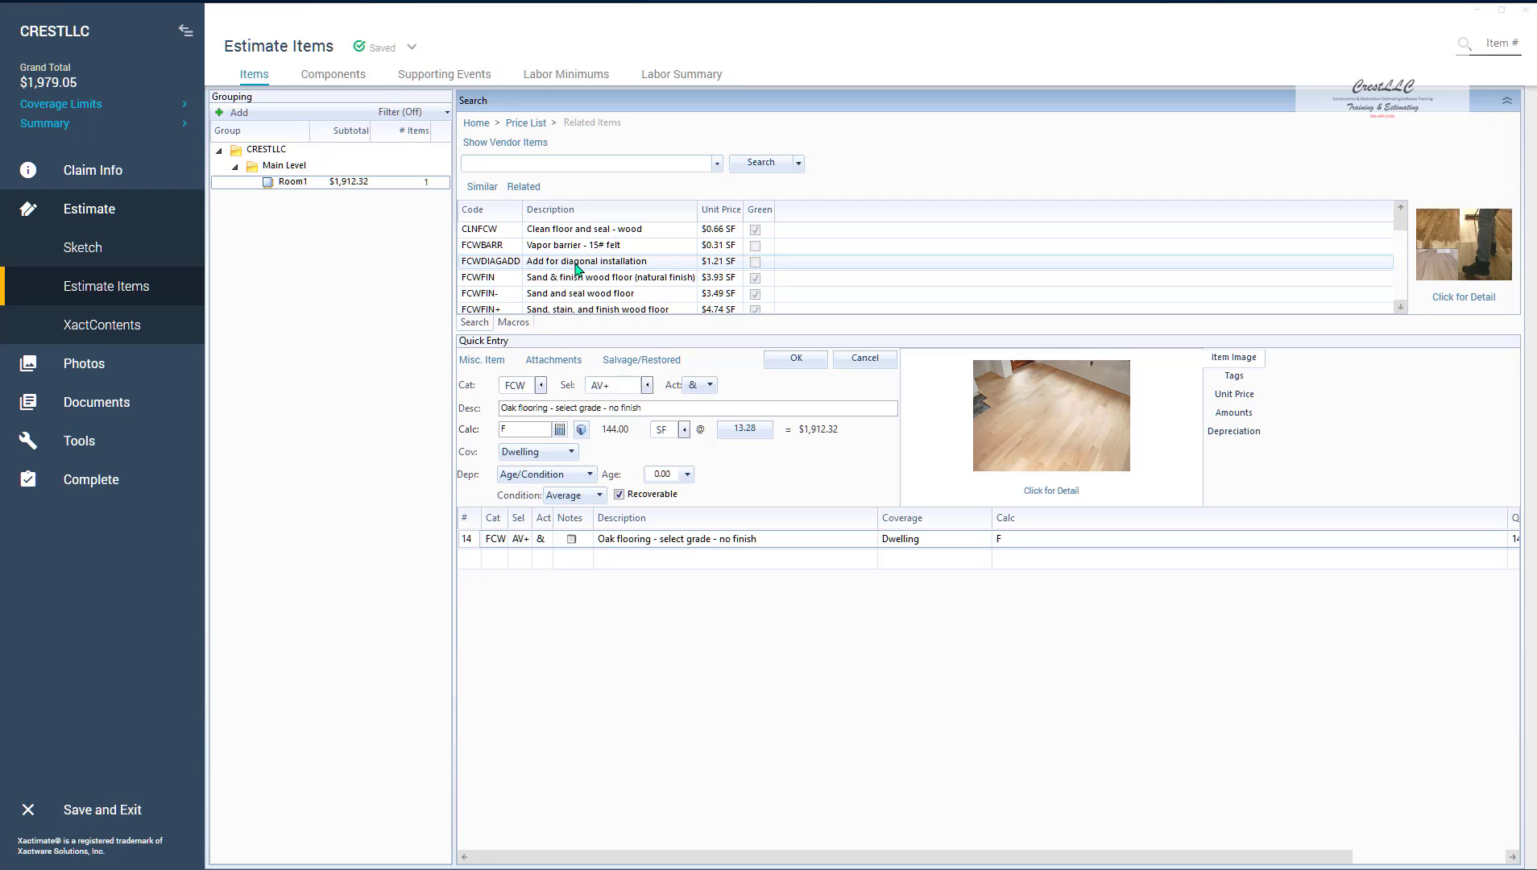
- Add the related items for diagonal installation, 15# felt vapor barrier, and sand, stain, and finish wood floor to the Room1 estimate
double_click(469, 266)
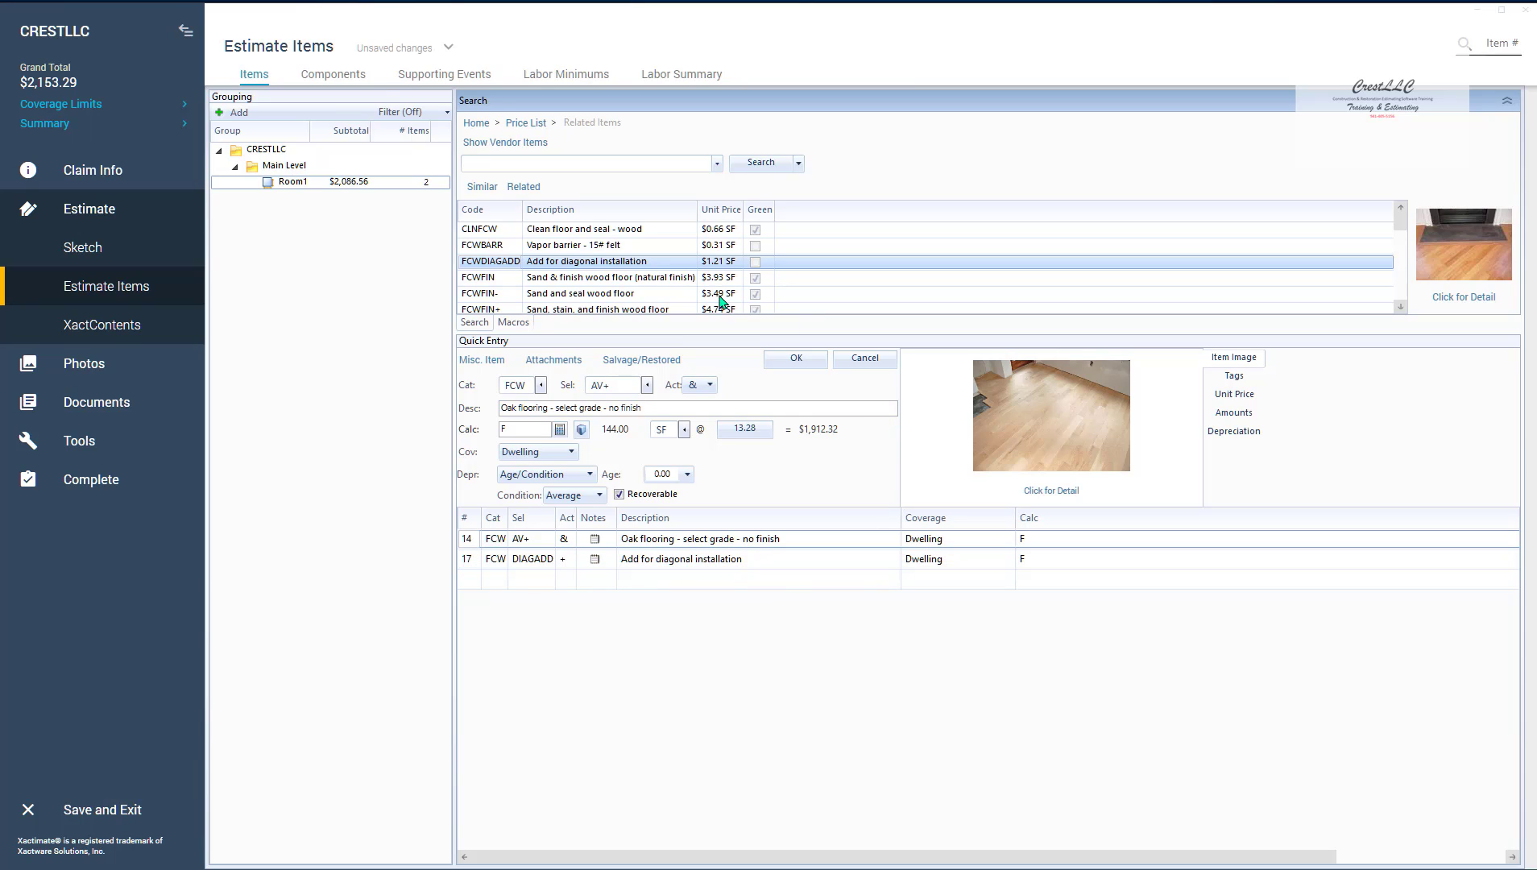
double_click(475, 251)
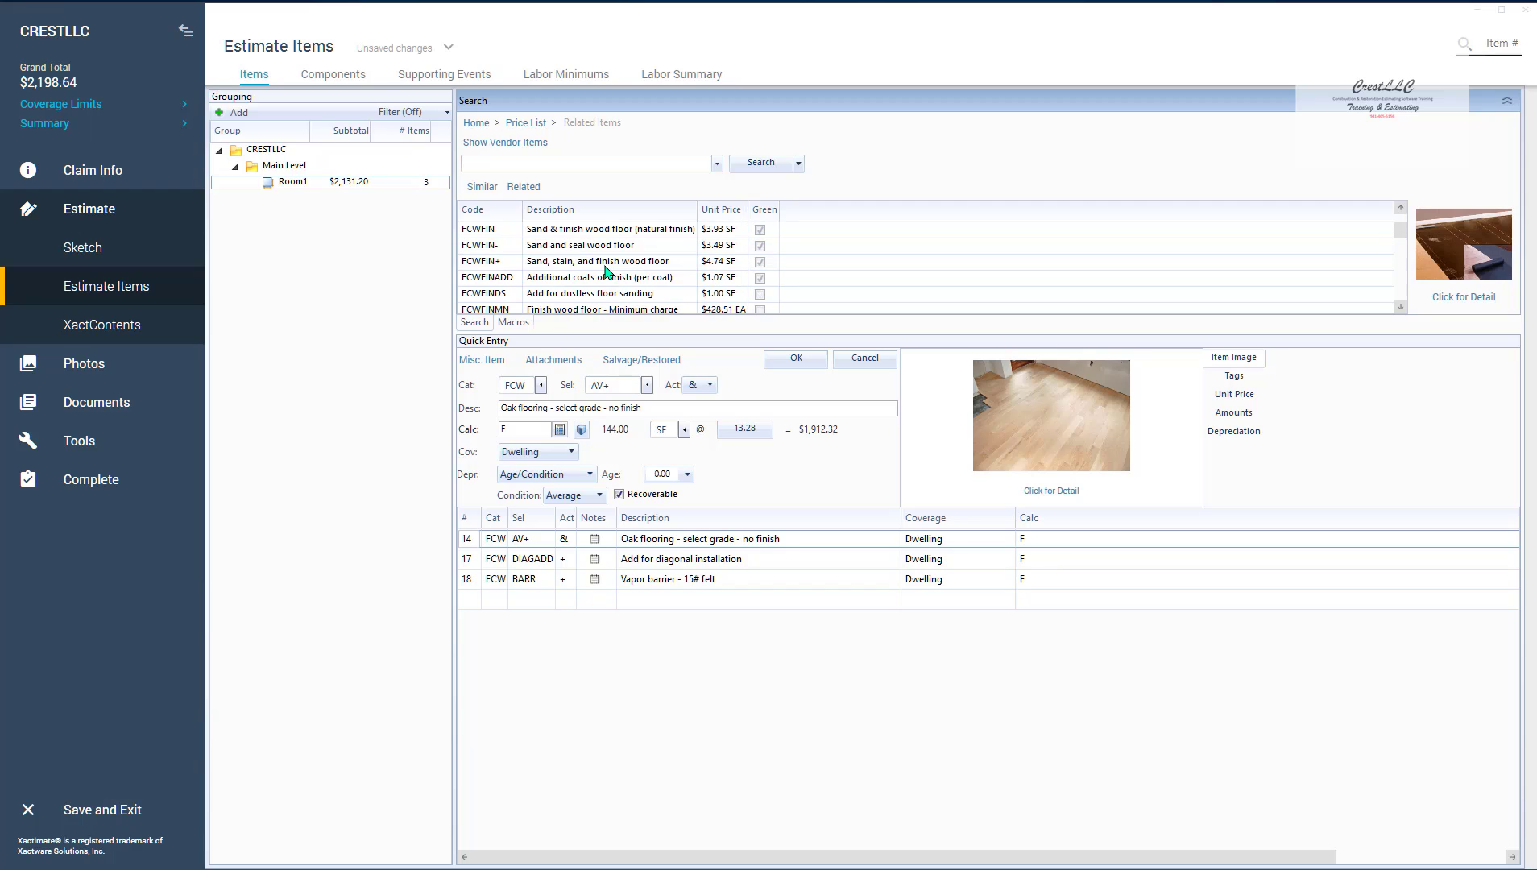
scroll(597, 276, "down", 1)
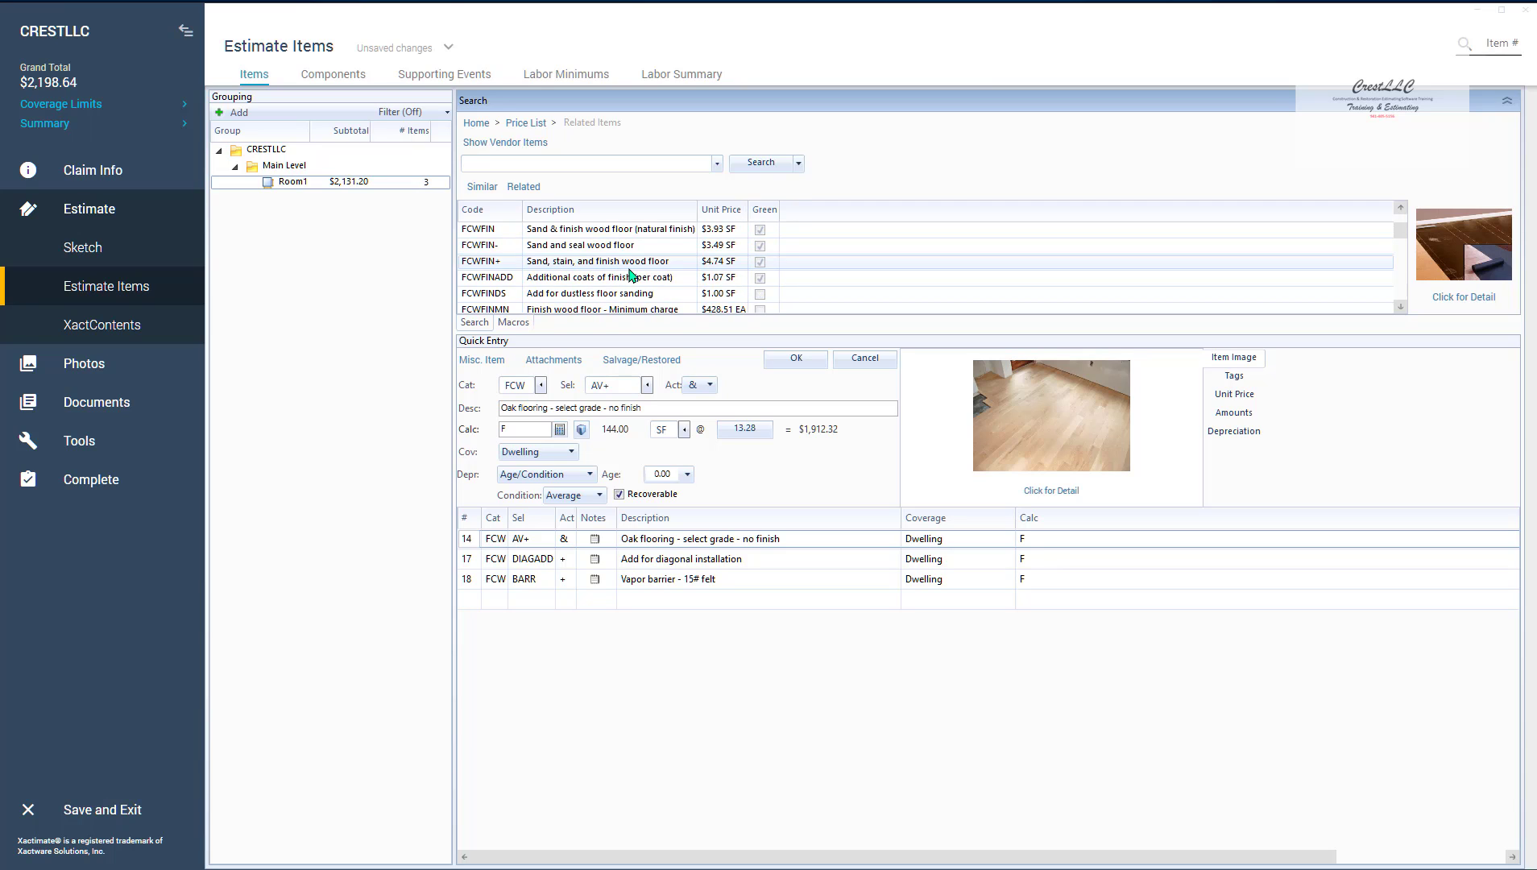
double_click(478, 262)
- Review the remaining related wood flooring items, including finishes, moldings and underlayments
scroll(568, 267, "down", 1)
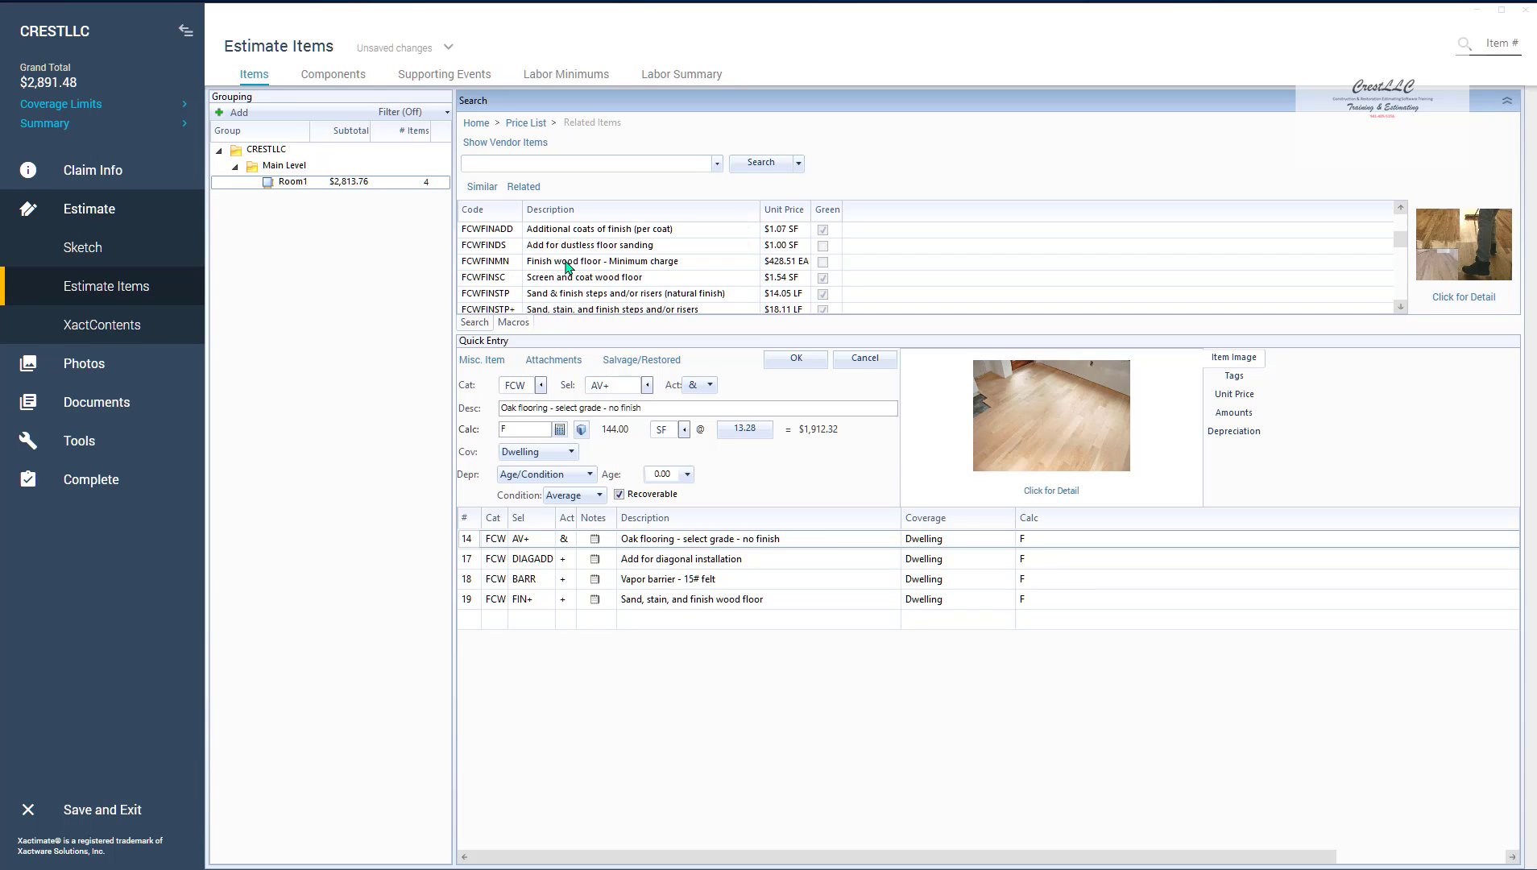
scroll(568, 267, "down", 1)
scroll(568, 268, "down", 3)
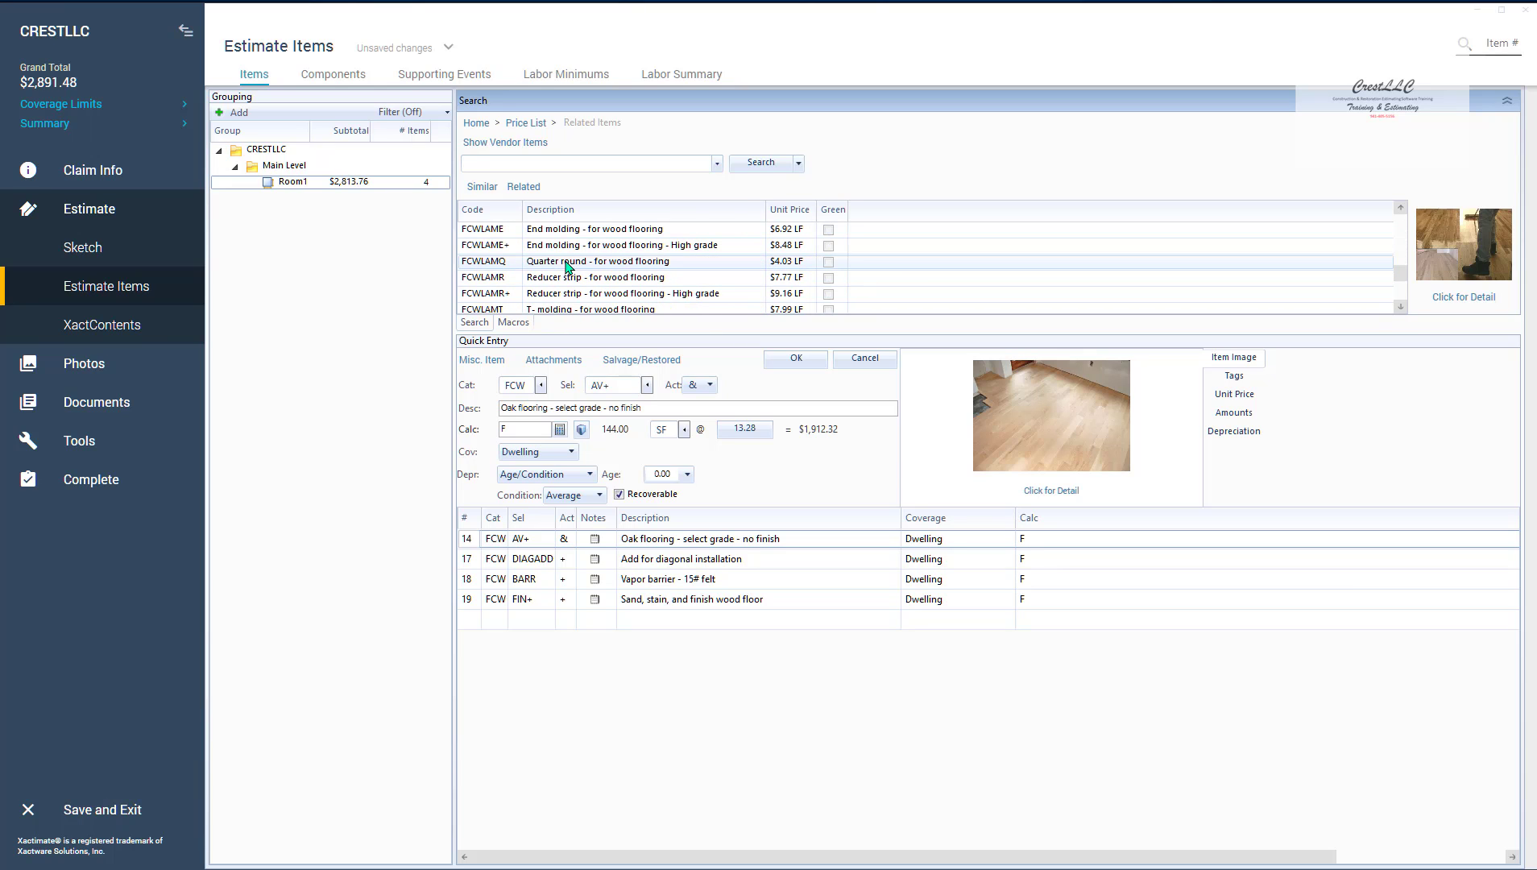
scroll(568, 268, "down", 2)
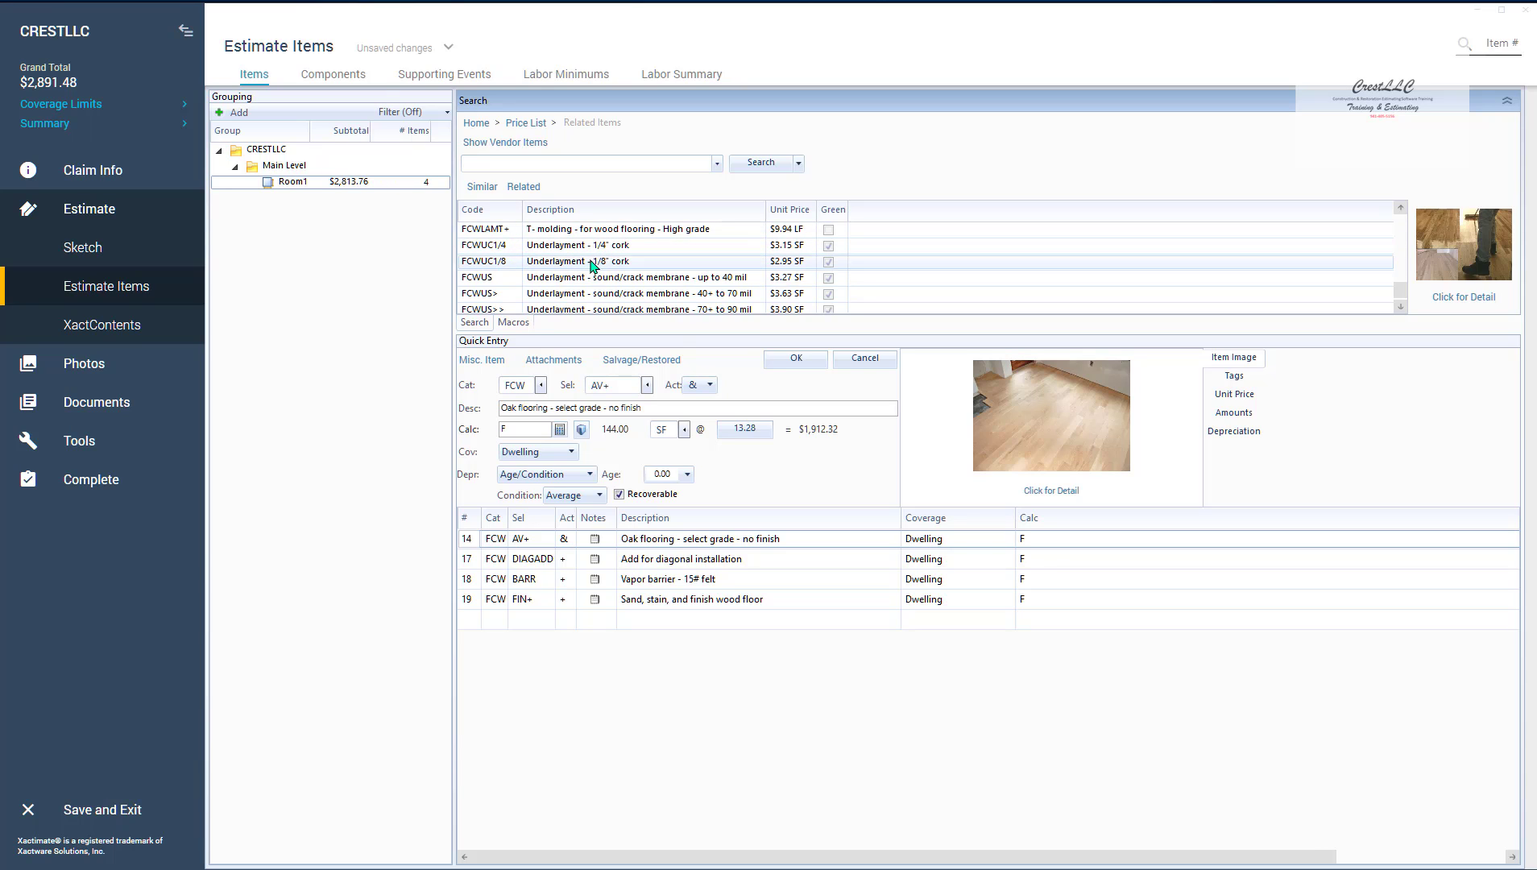
scroll(611, 268, "down", 1)
scroll(610, 270, "up", 5)
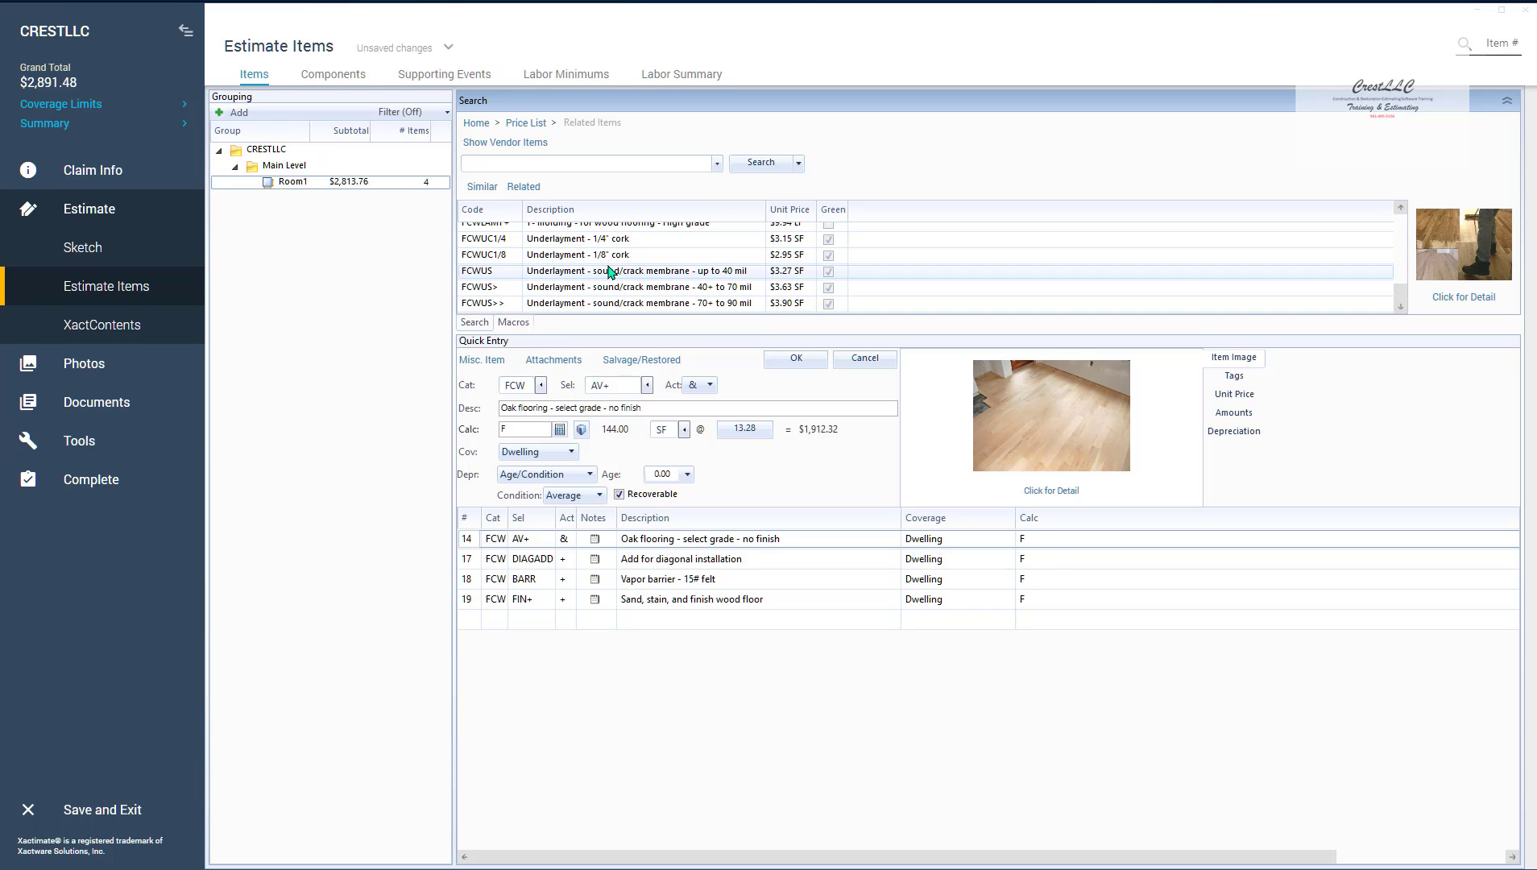
scroll(611, 272, "up", 3)
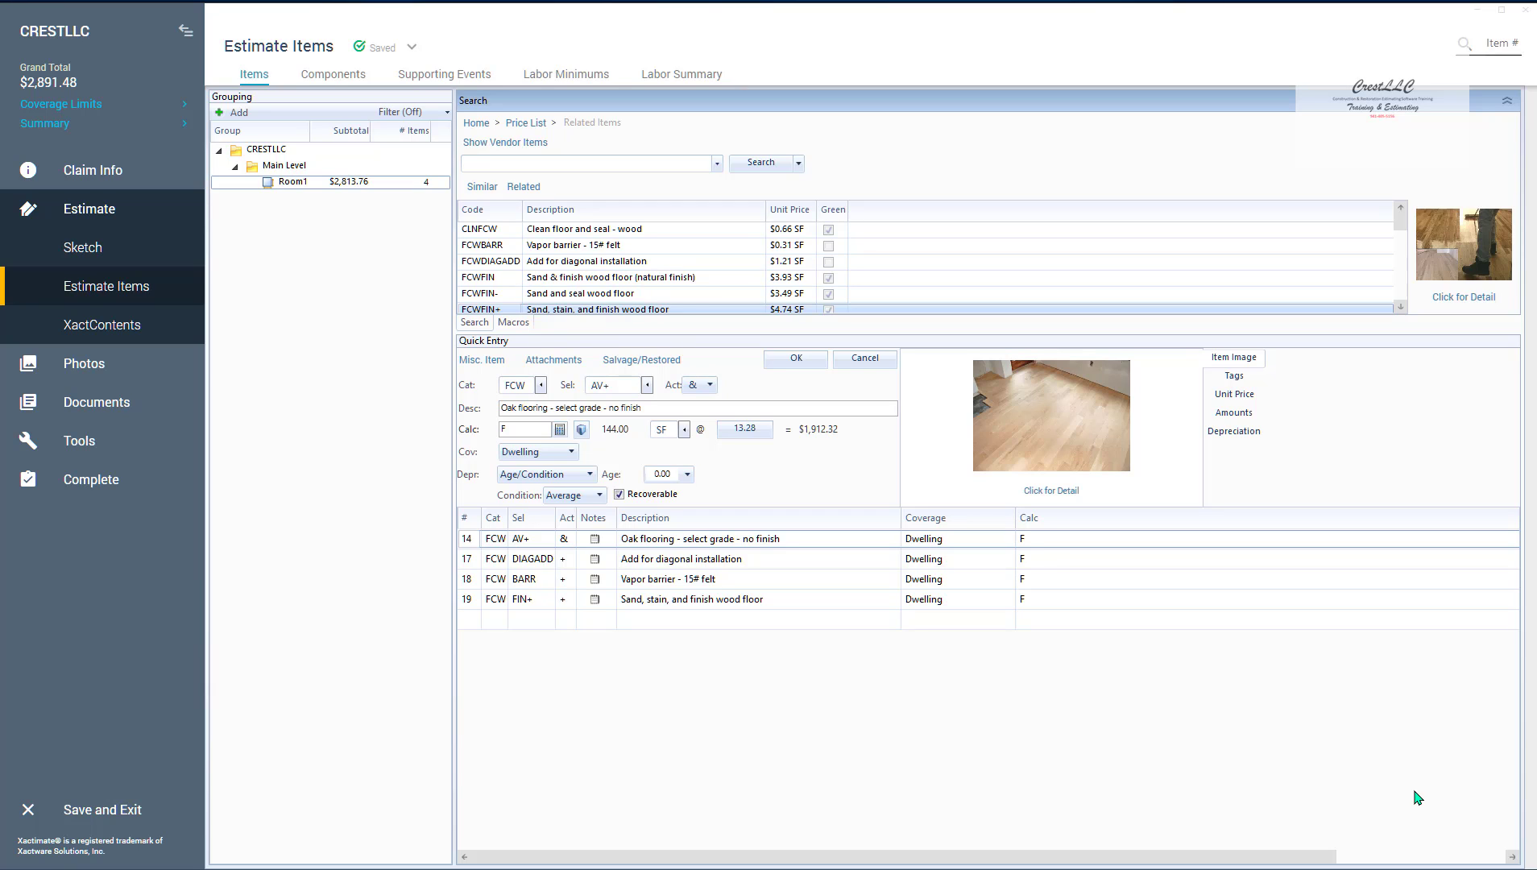
- Search the price list for "base" and add Baseboard - 3 1/4" to the Room1 estimate
left_click(496, 162)
type("base")
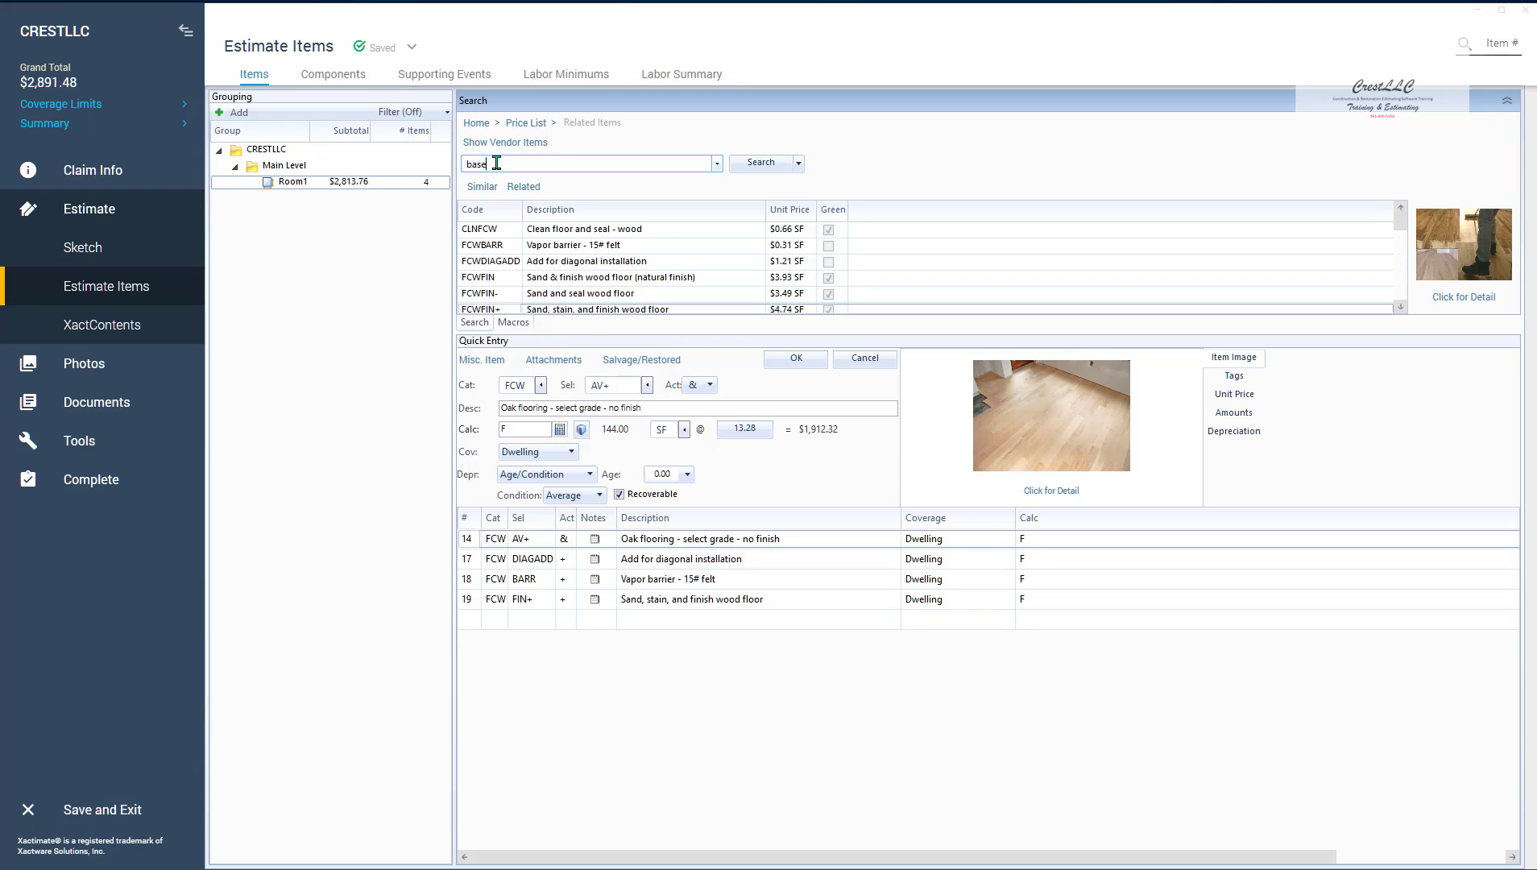
left_click(483, 184)
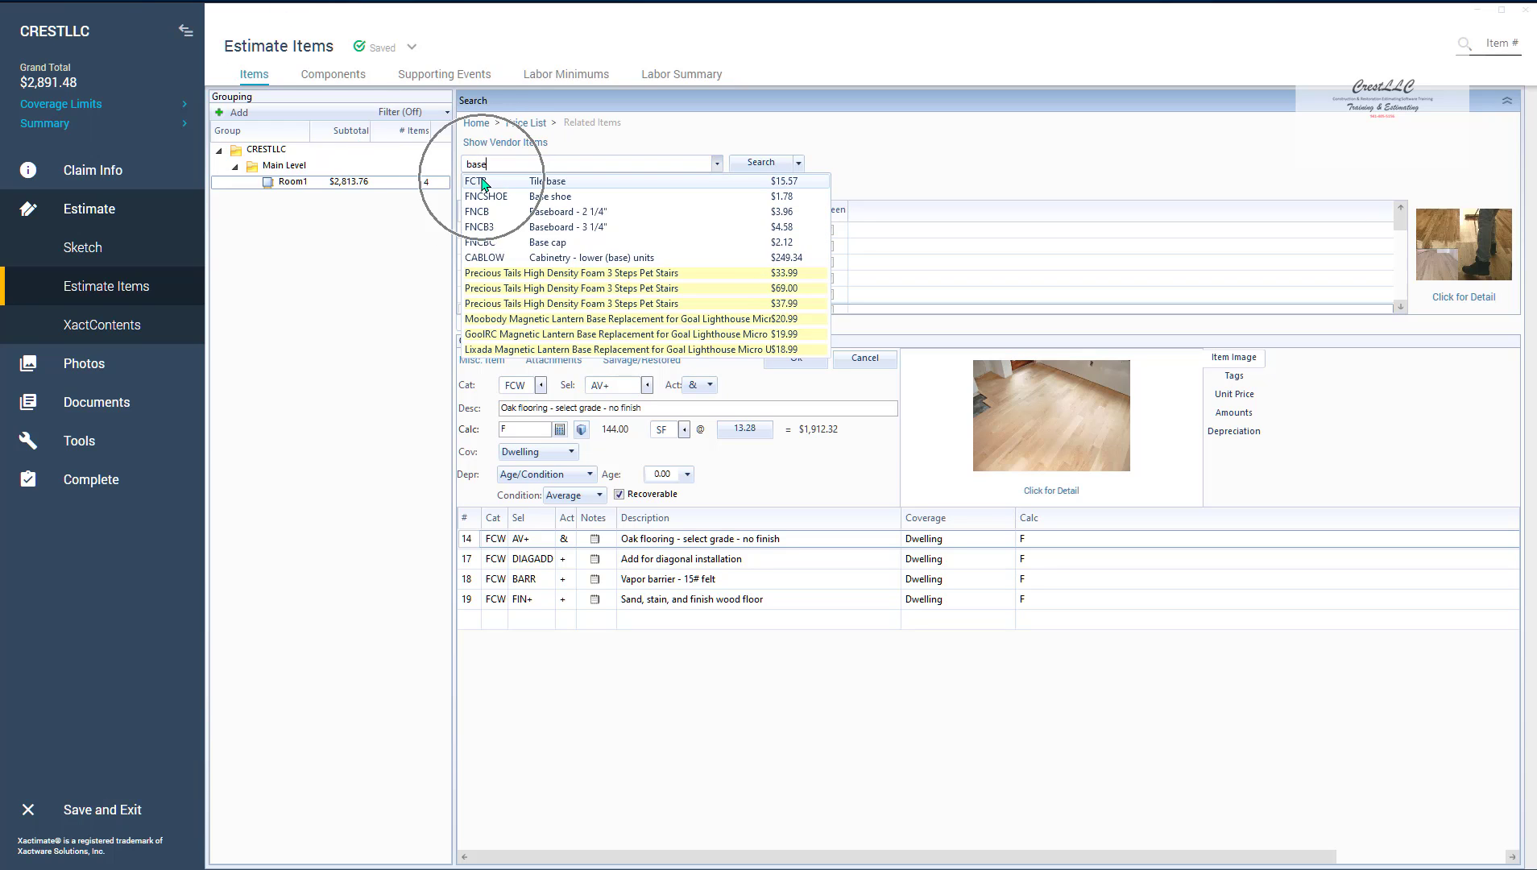
left_click(554, 229)
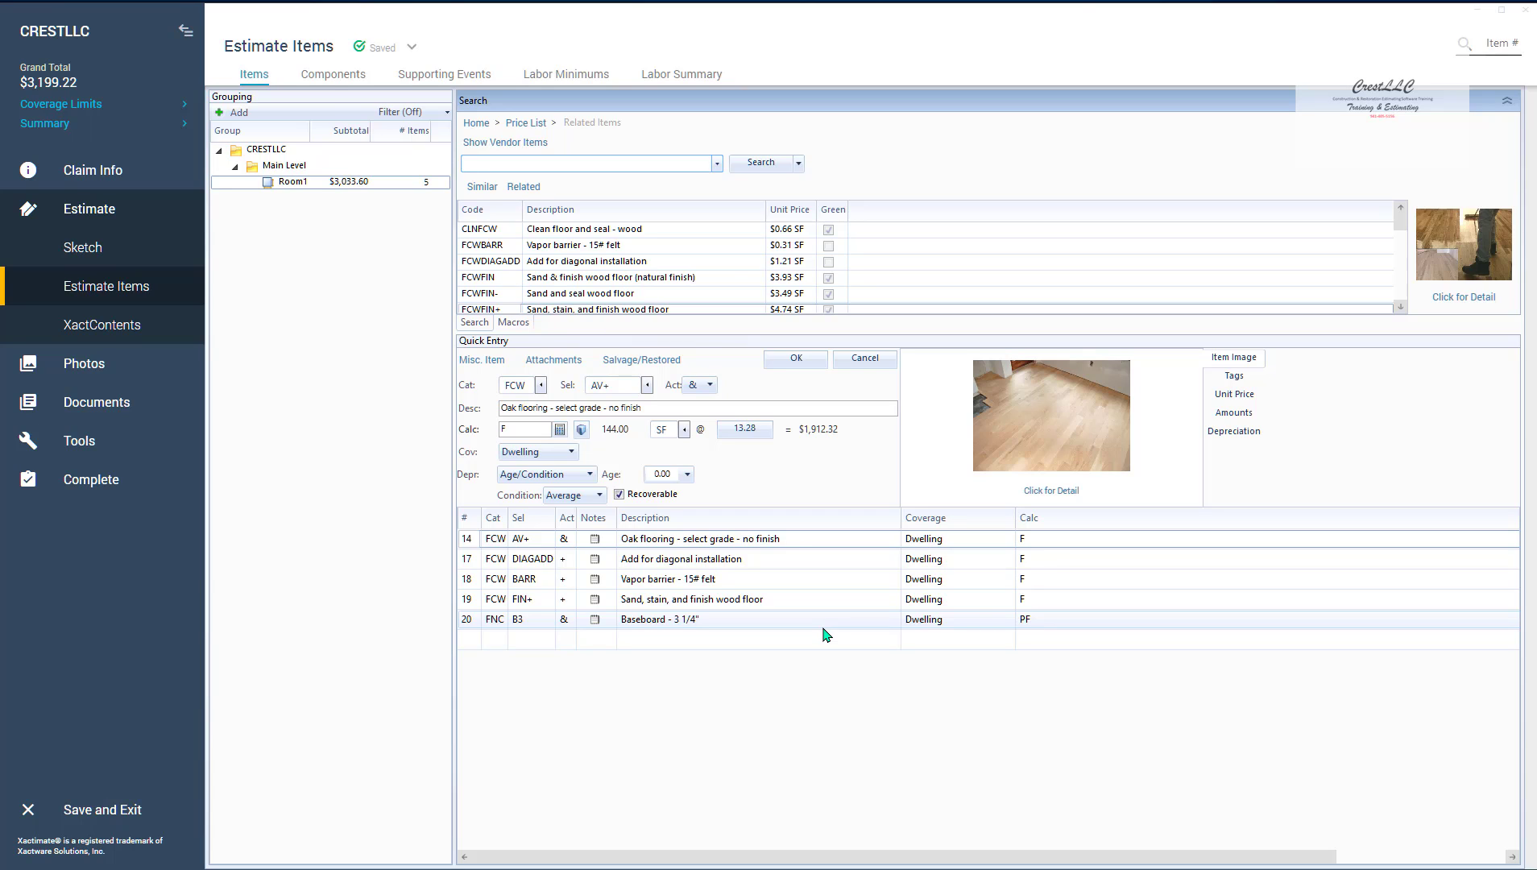
- List the items similar to the 3 1/4" baseboard line item and find its stain grade version
left_click(464, 621)
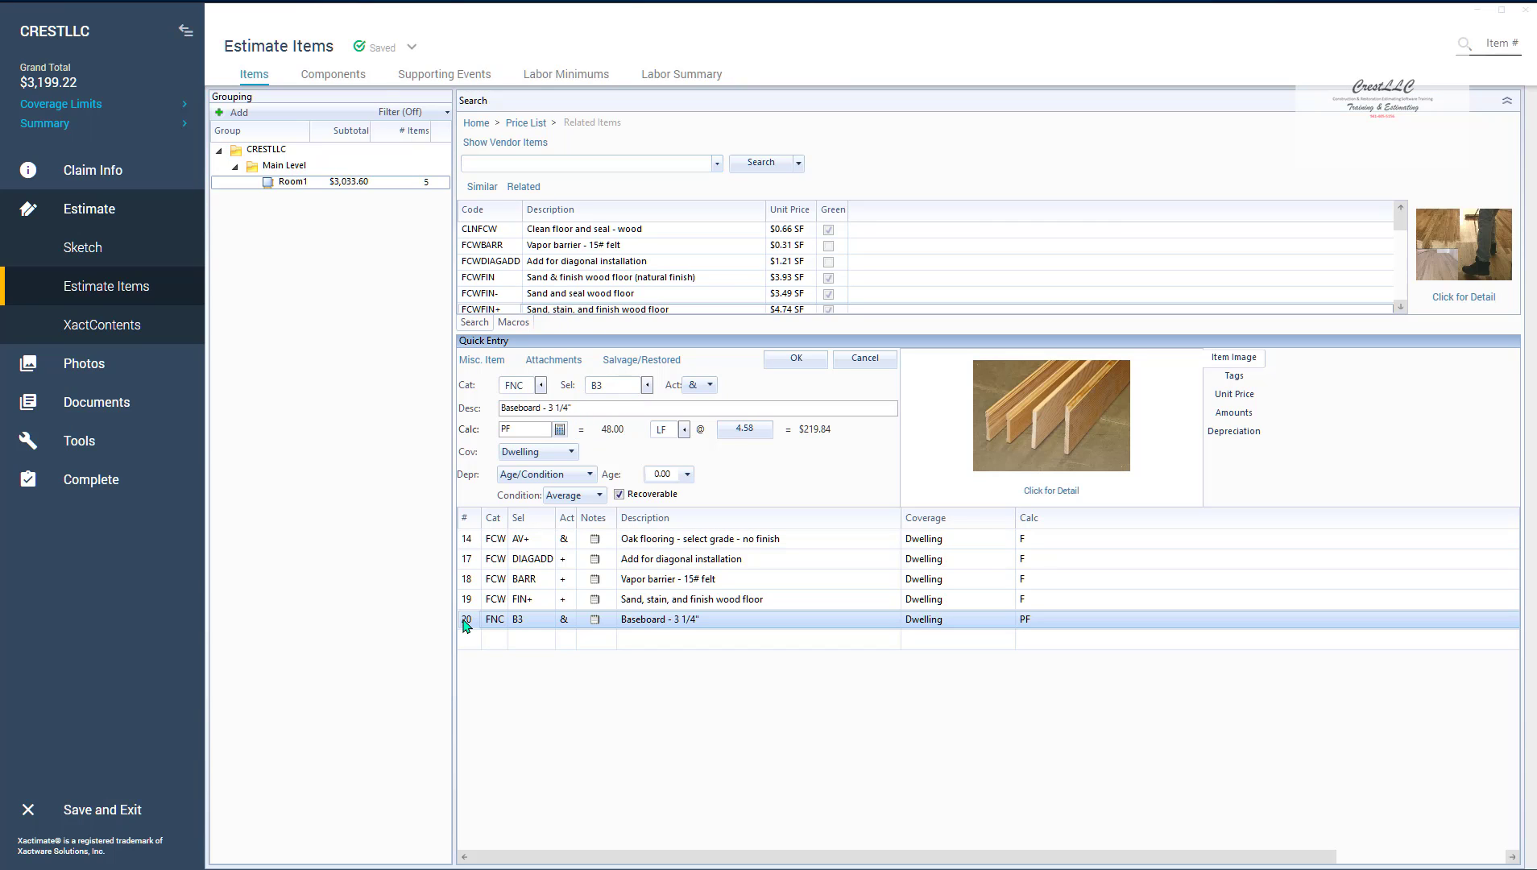
left_click(486, 191)
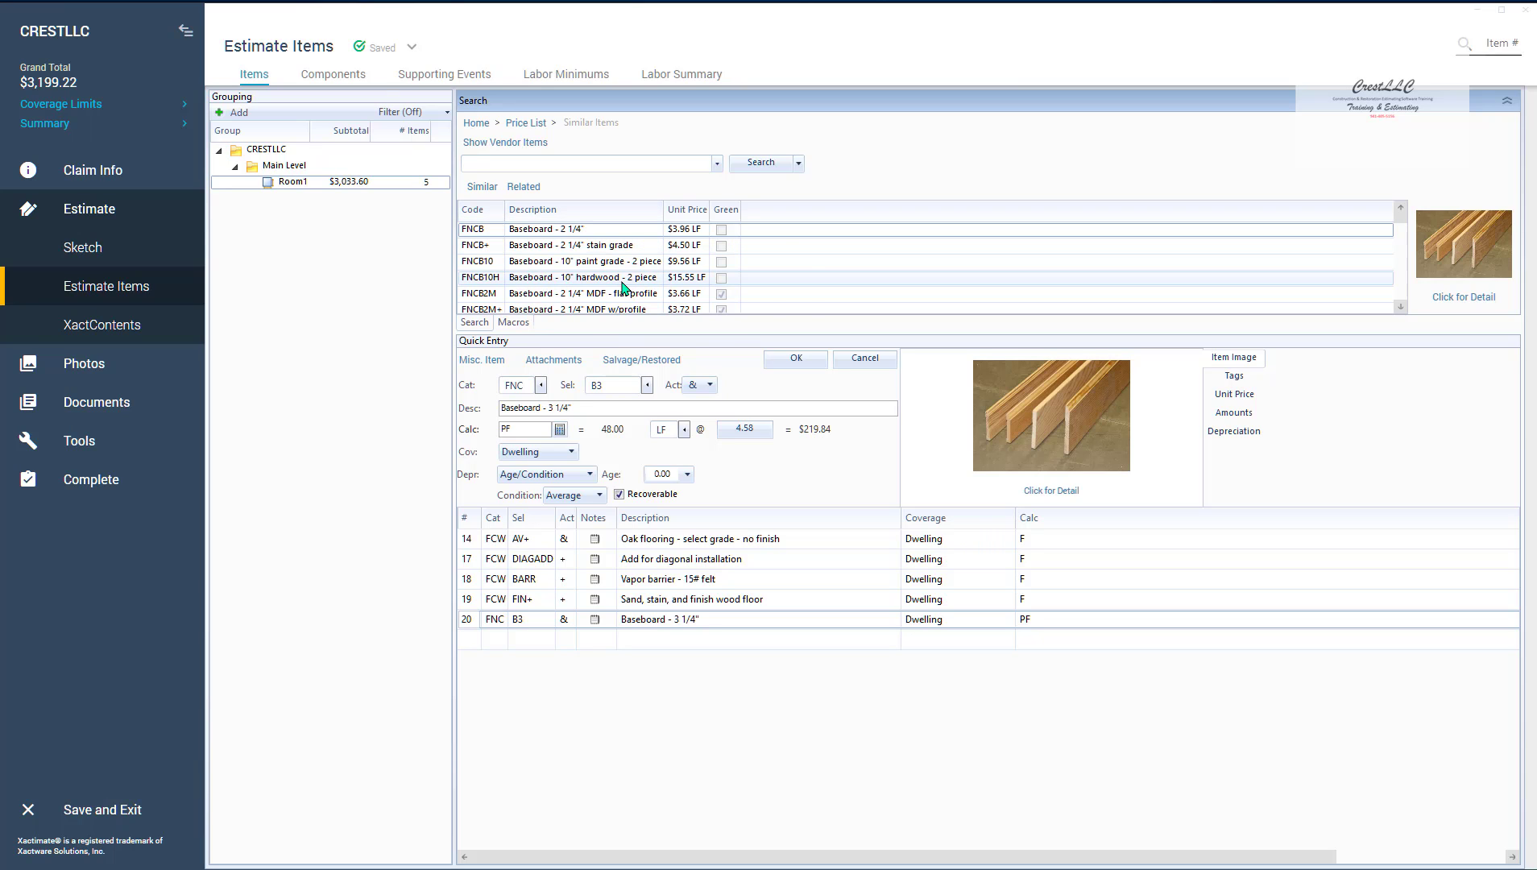
scroll(623, 286, "down", 1)
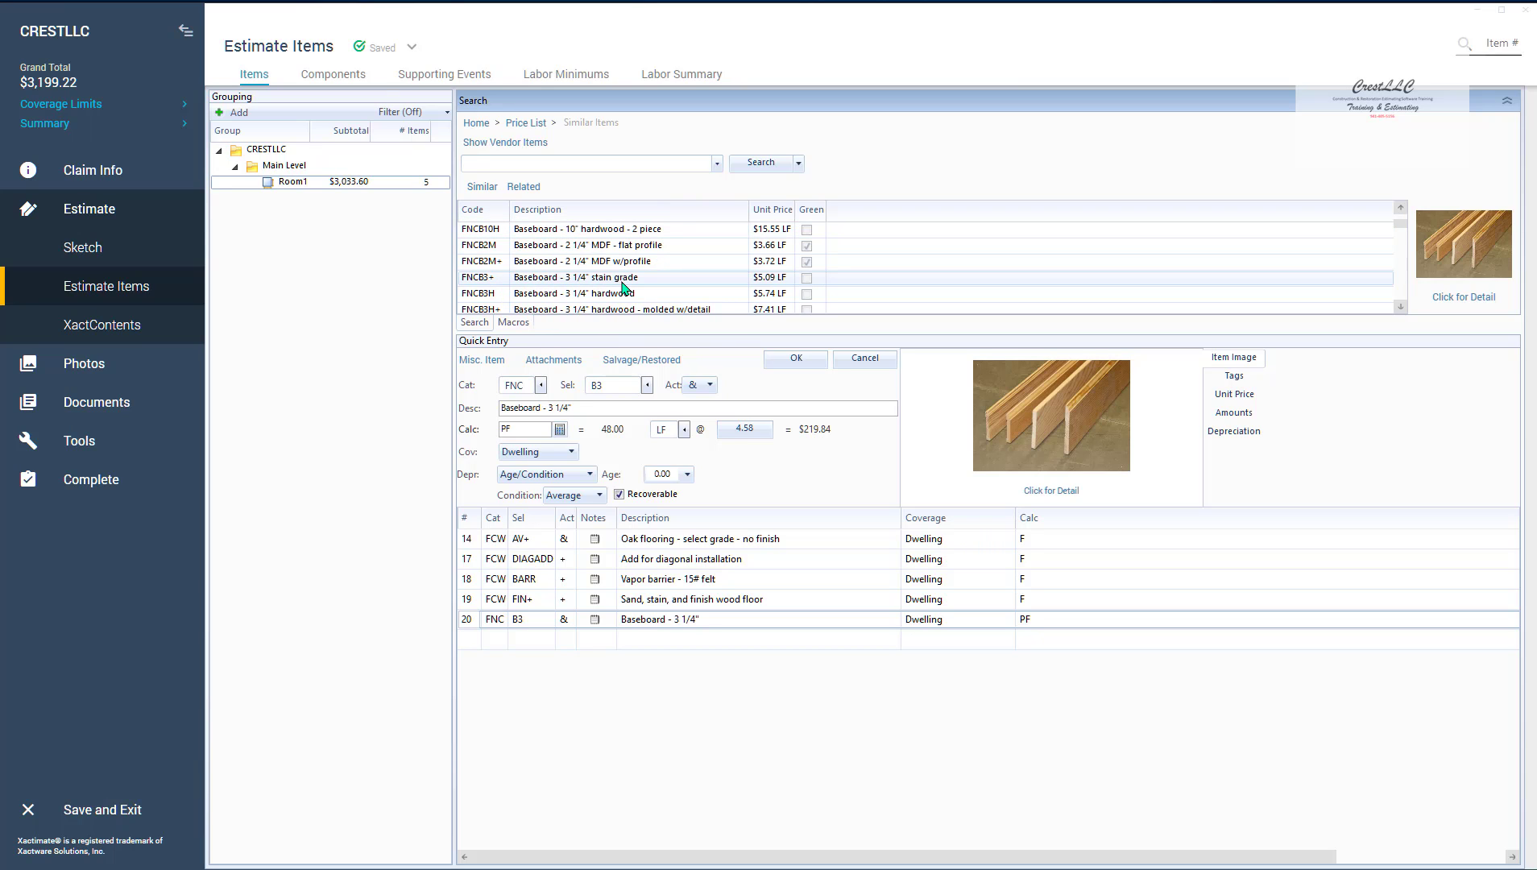
double_click(547, 281)
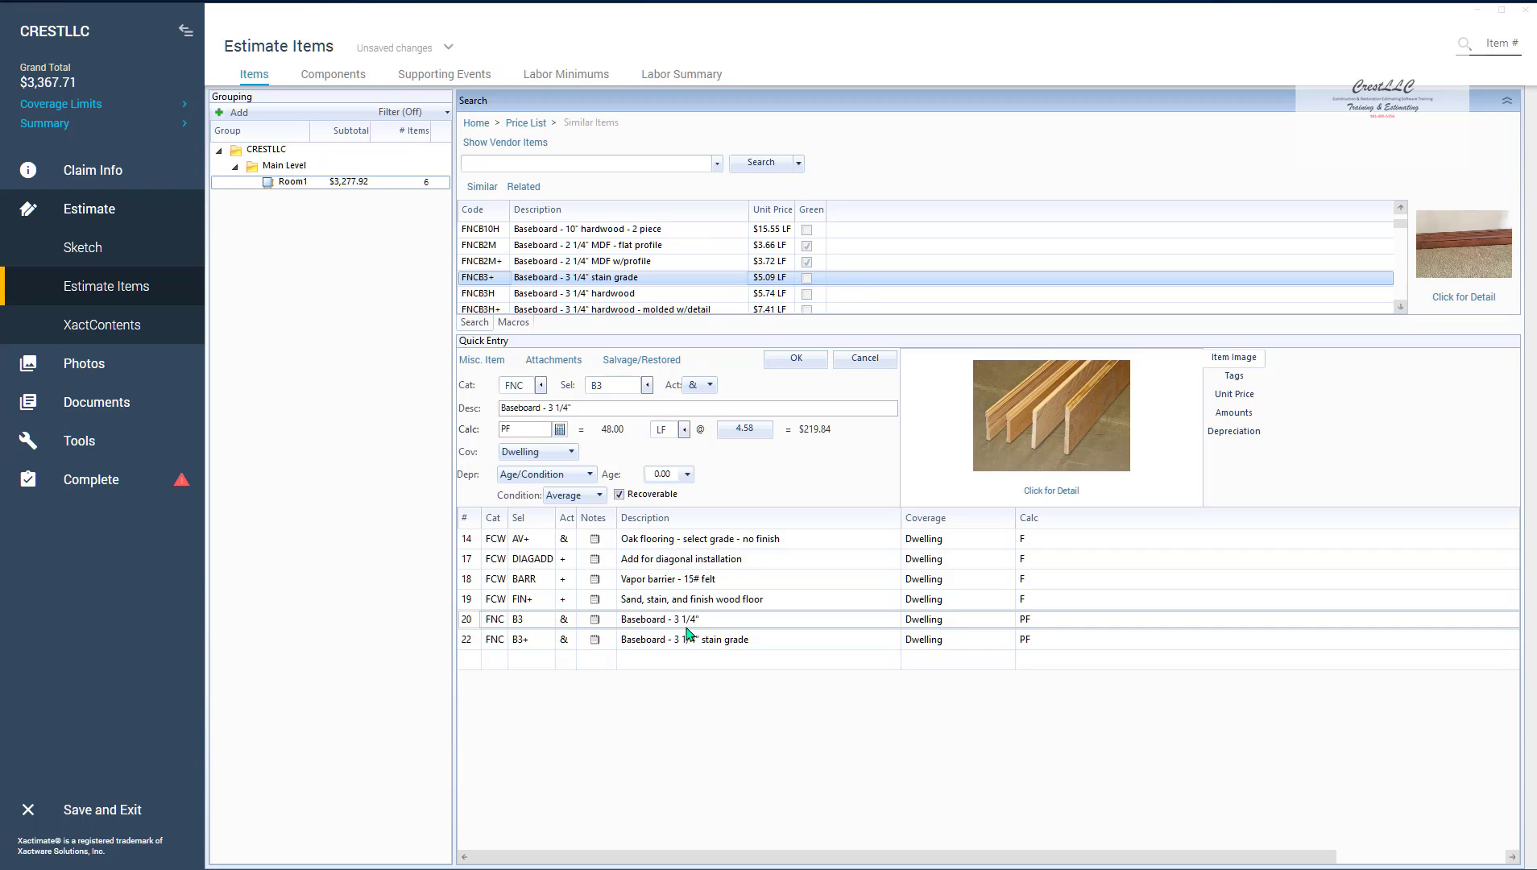
left_click(465, 642)
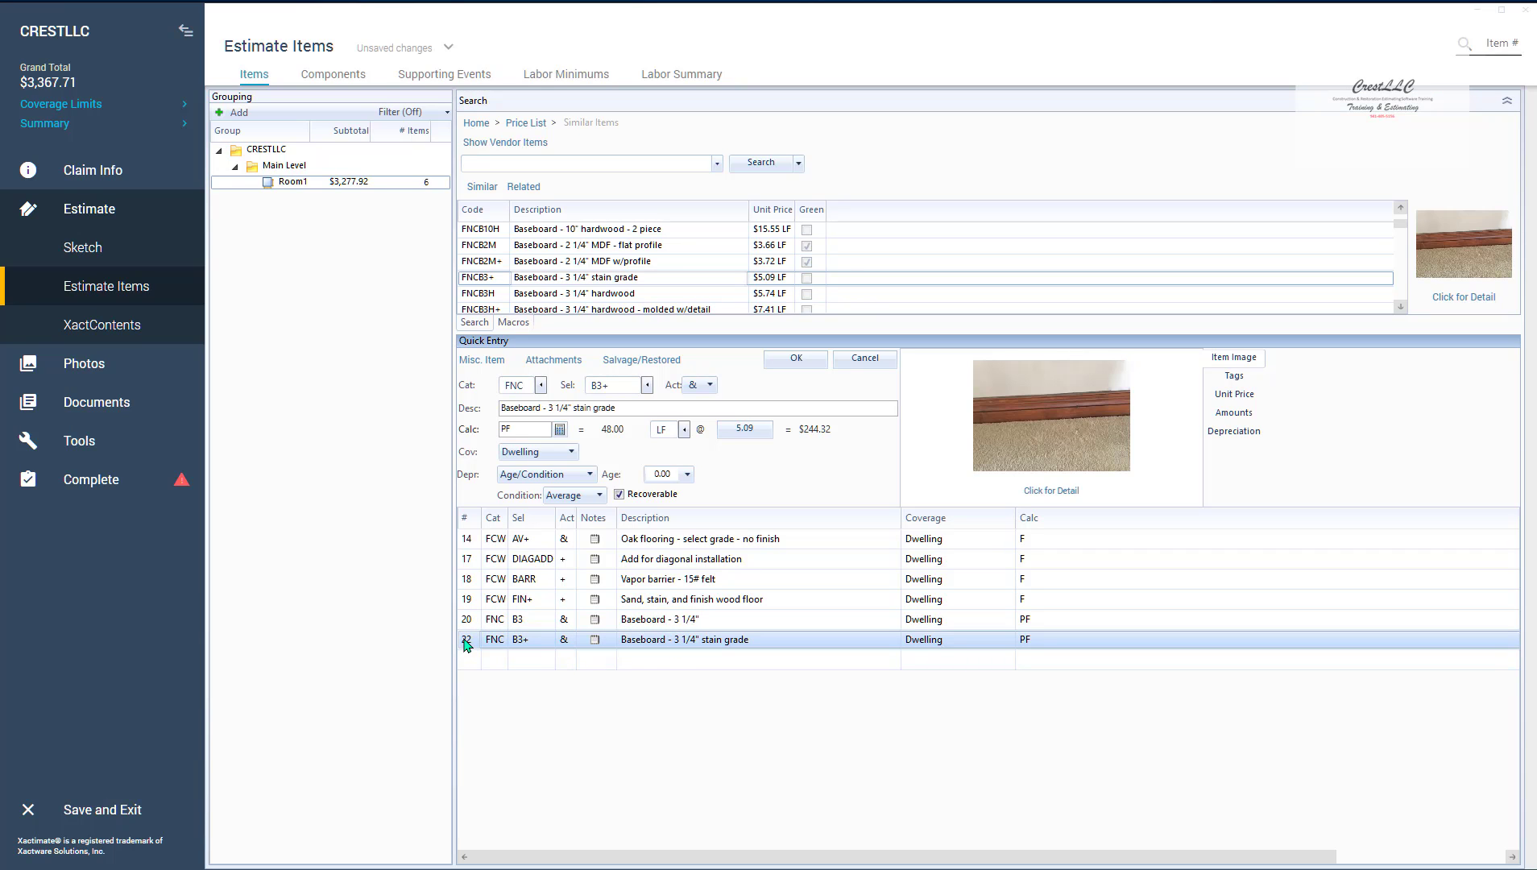
key("Delete")
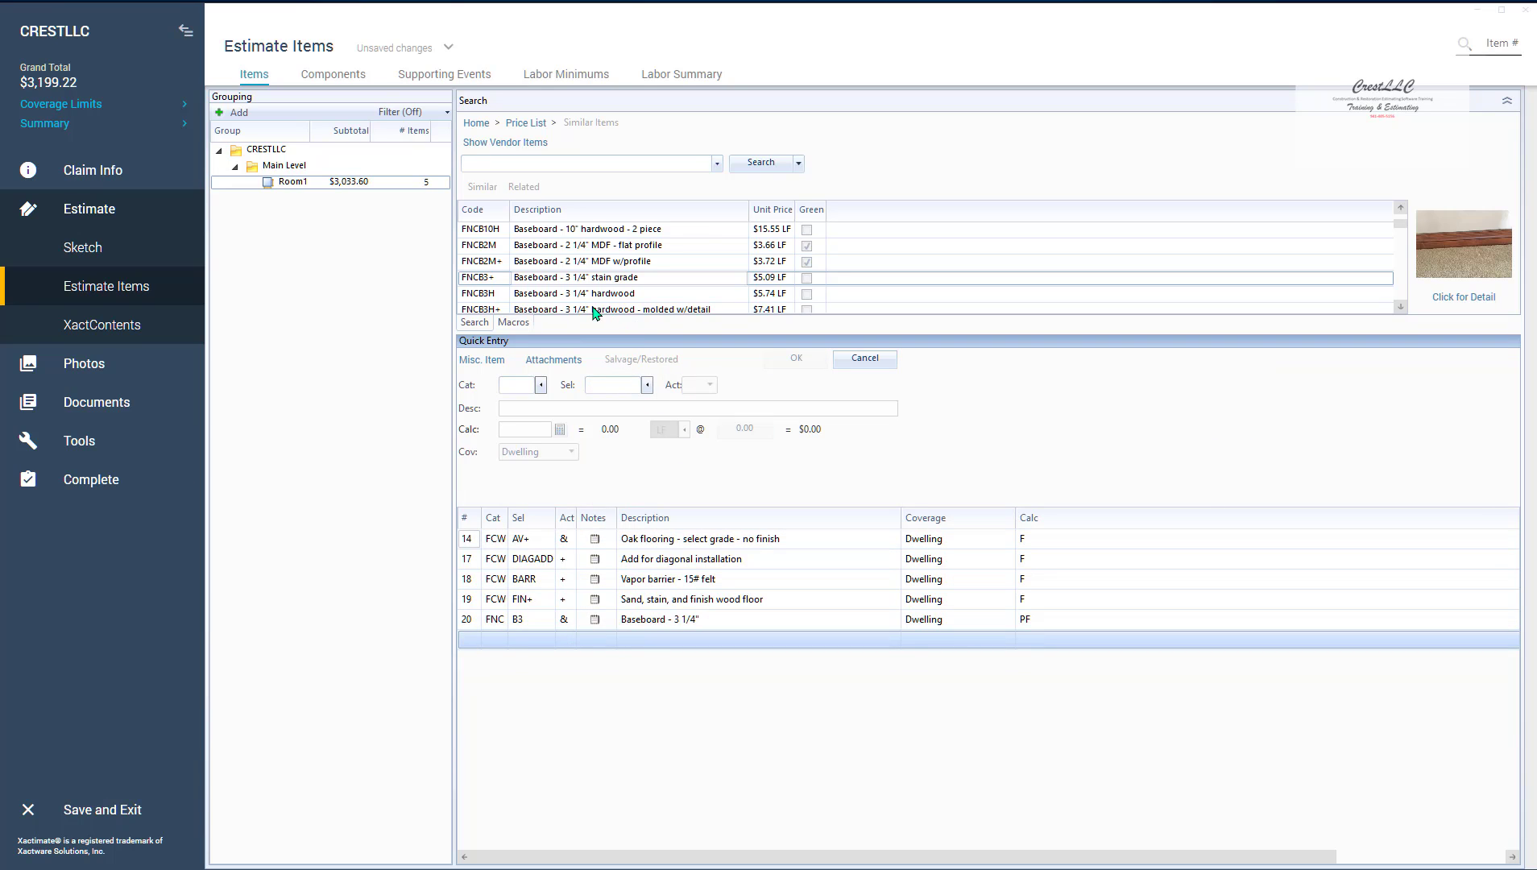
right_click(532, 284)
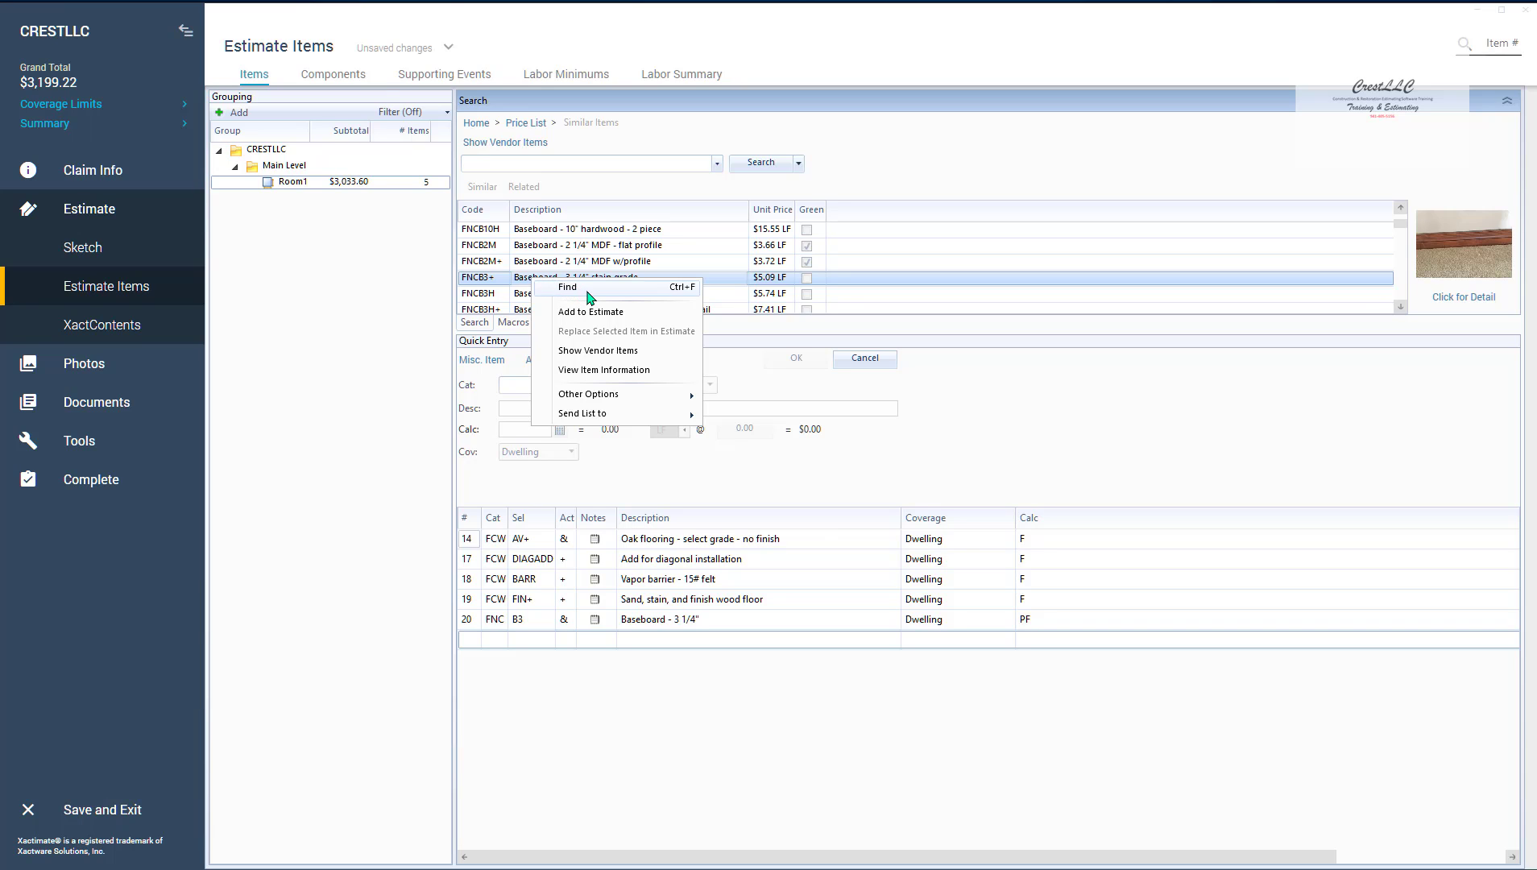
left_click(755, 458)
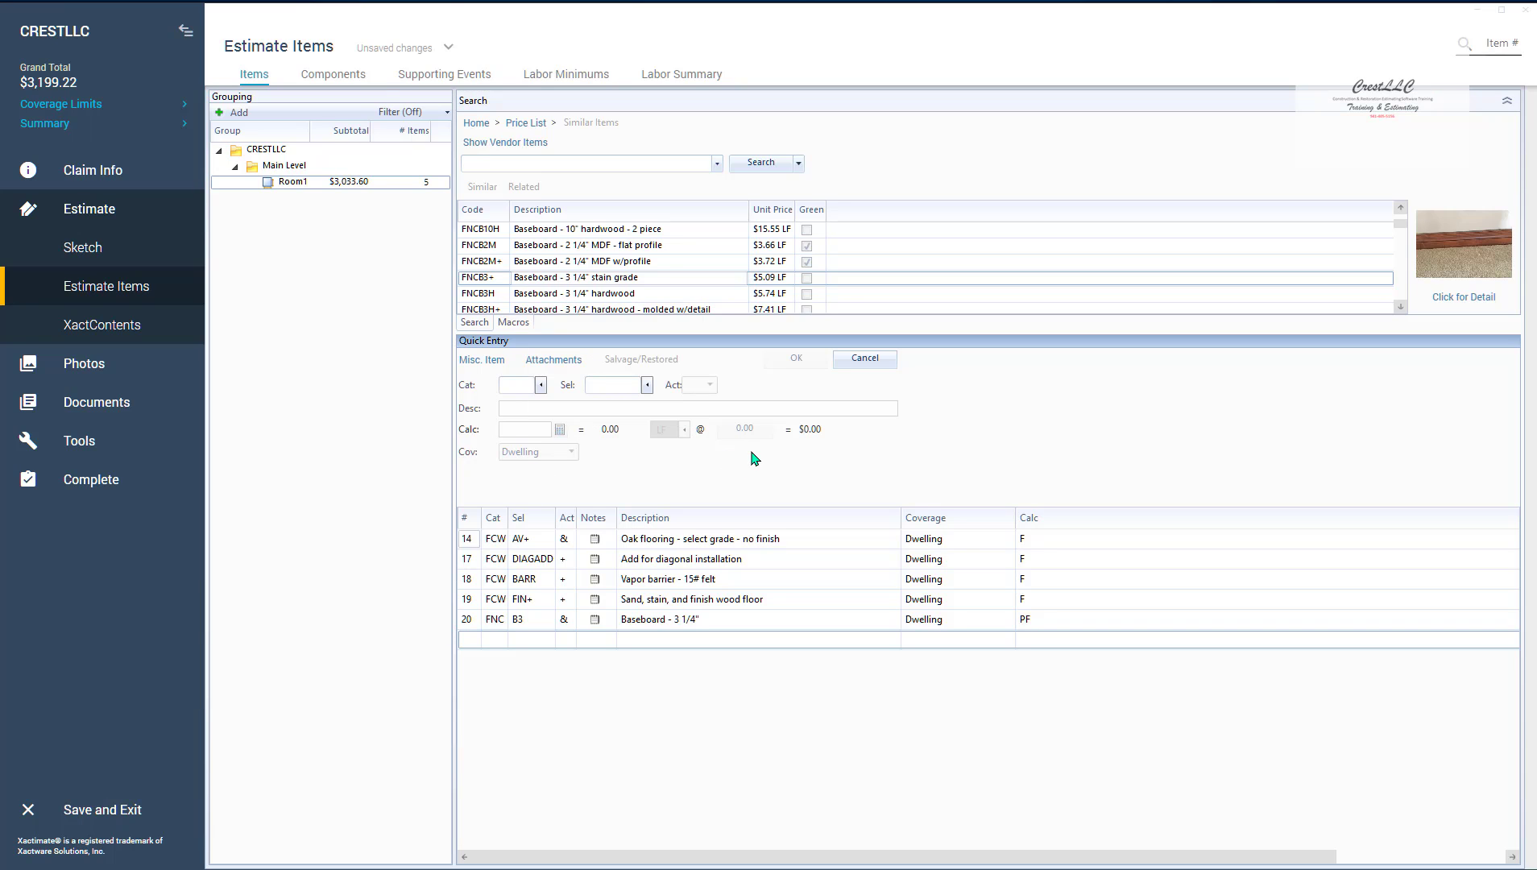
- Replace the Baseboard - 3 1/4" line item with Baseboard - 3 1/4" stain grade from the similar items
left_click(470, 621)
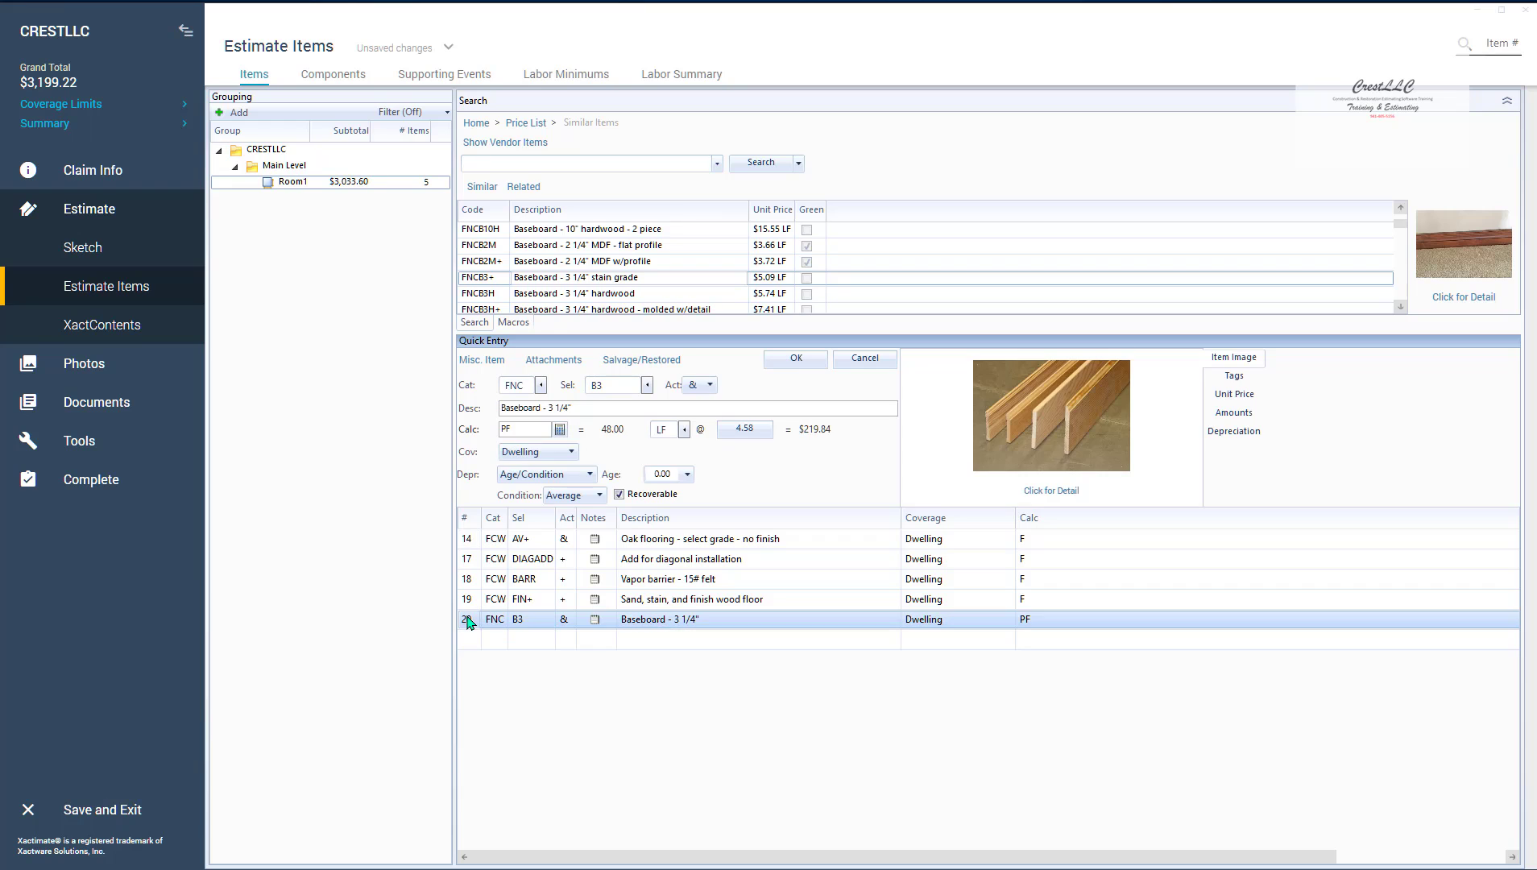
right_click(541, 281)
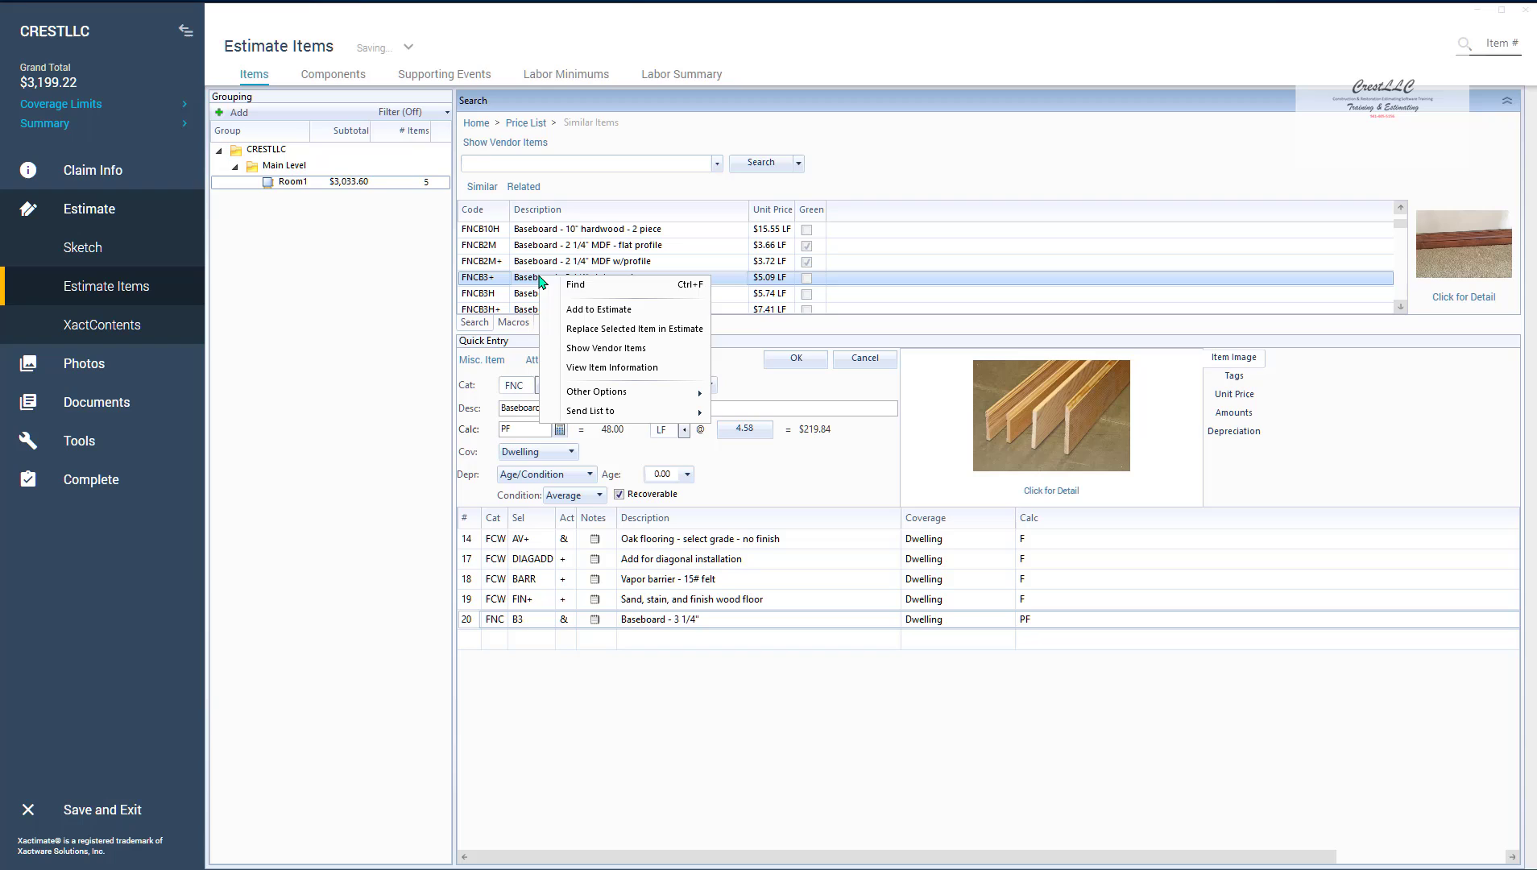
left_click(610, 330)
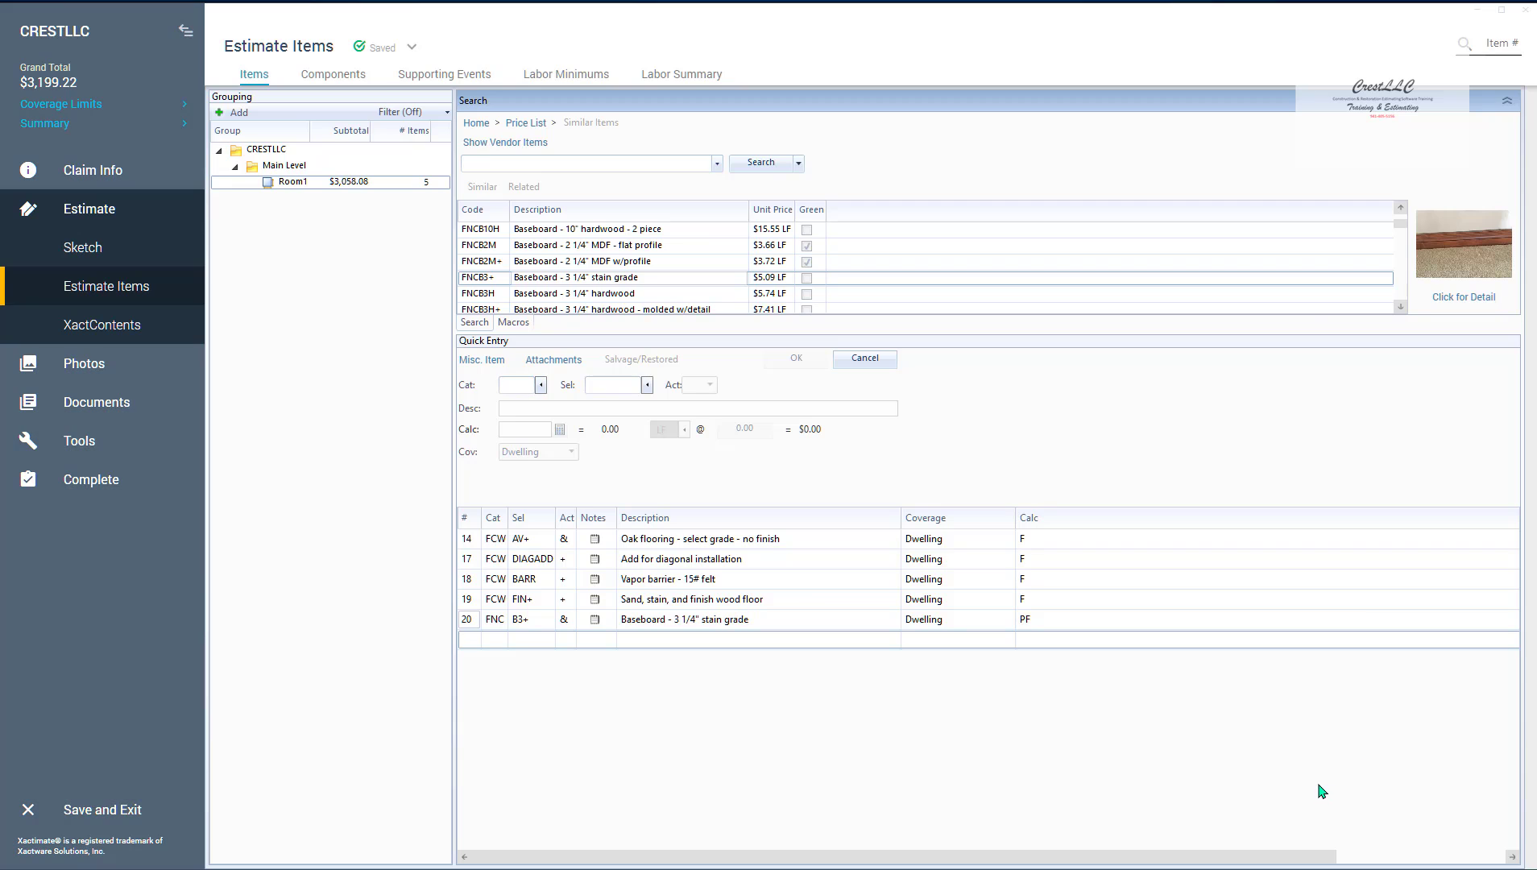
- List the items related to the stain grade baseboard and add Stain & finish baseboard to the estimate
left_click(472, 620)
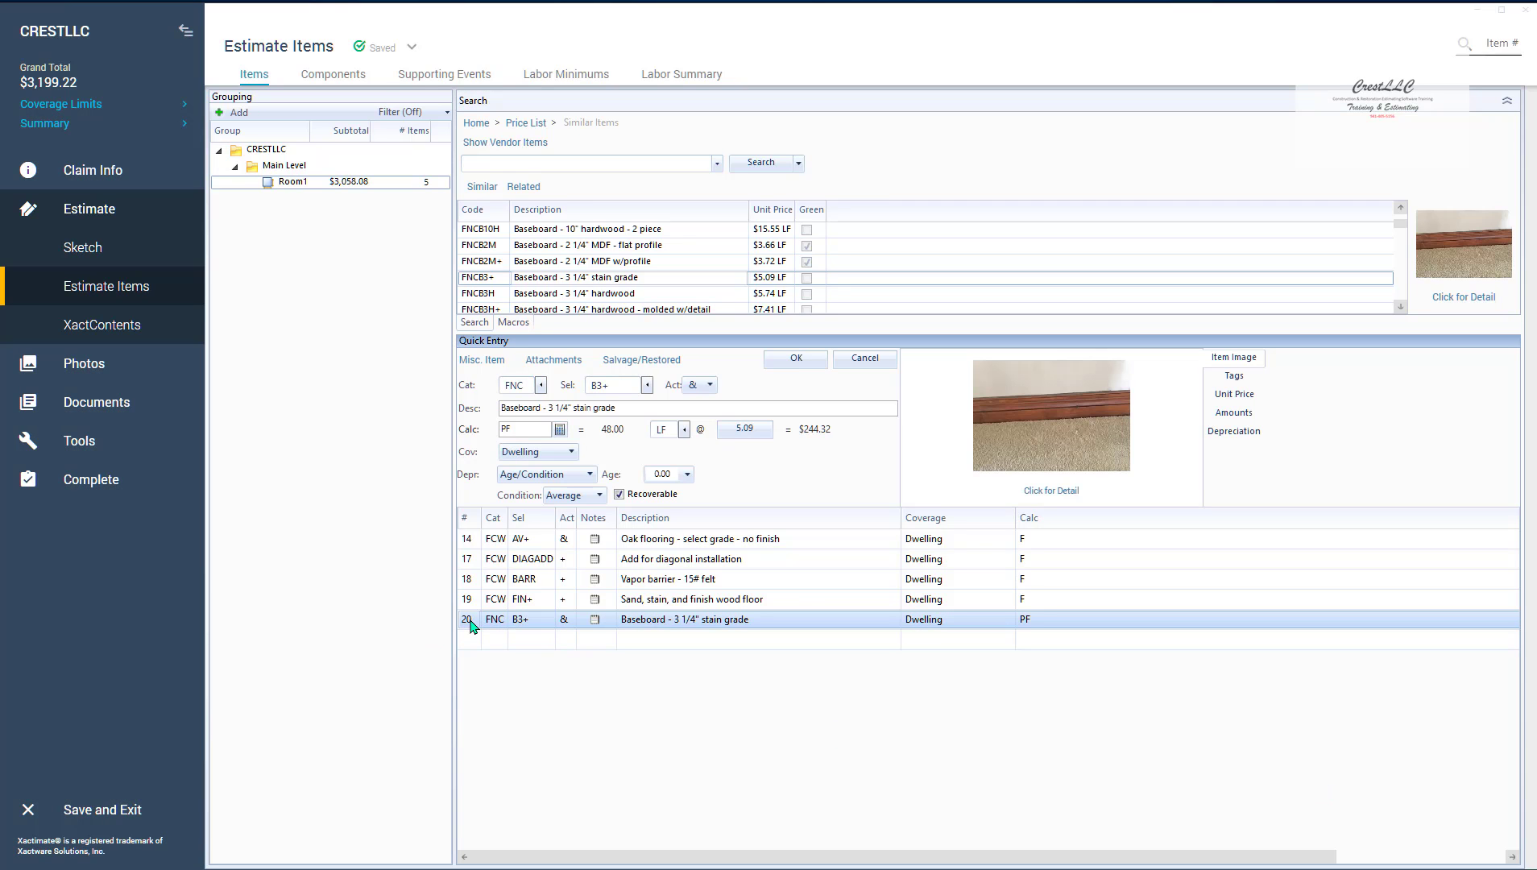
left_click(522, 188)
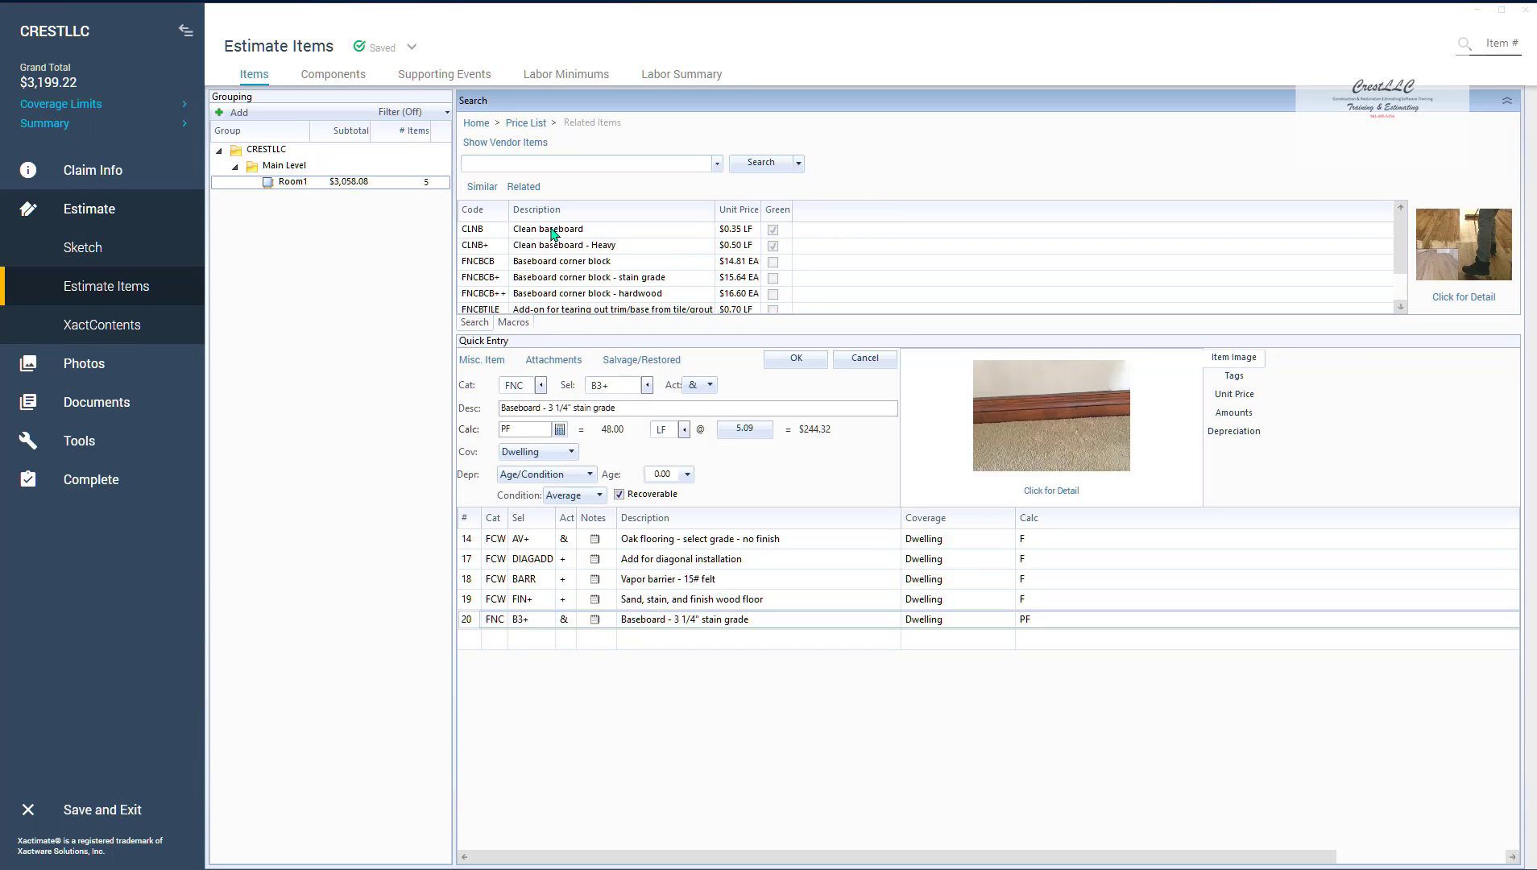
scroll(589, 250, "down", 1)
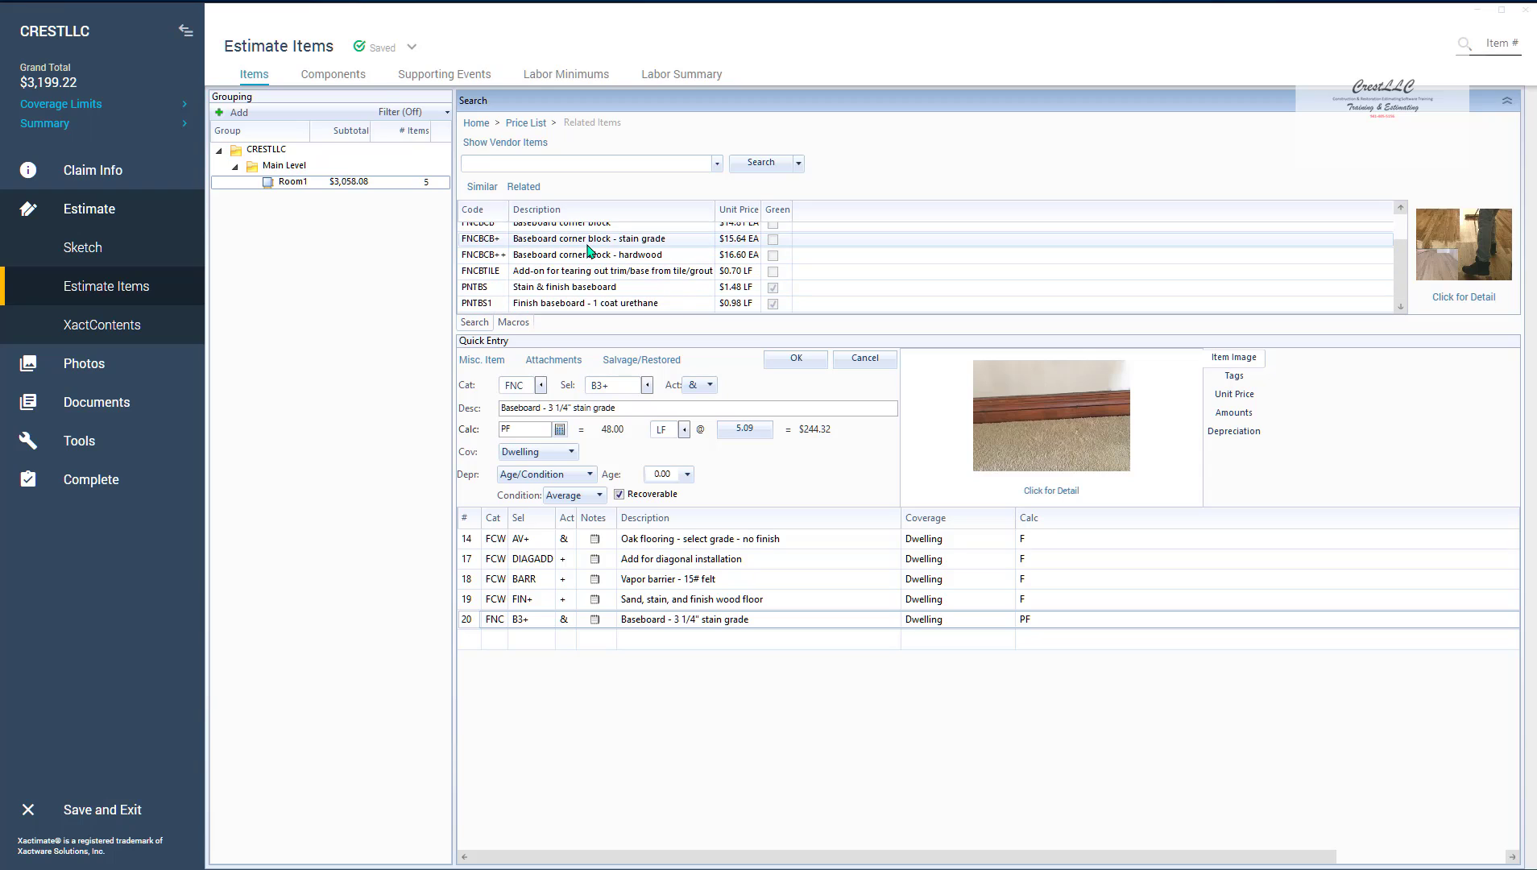
double_click(476, 293)
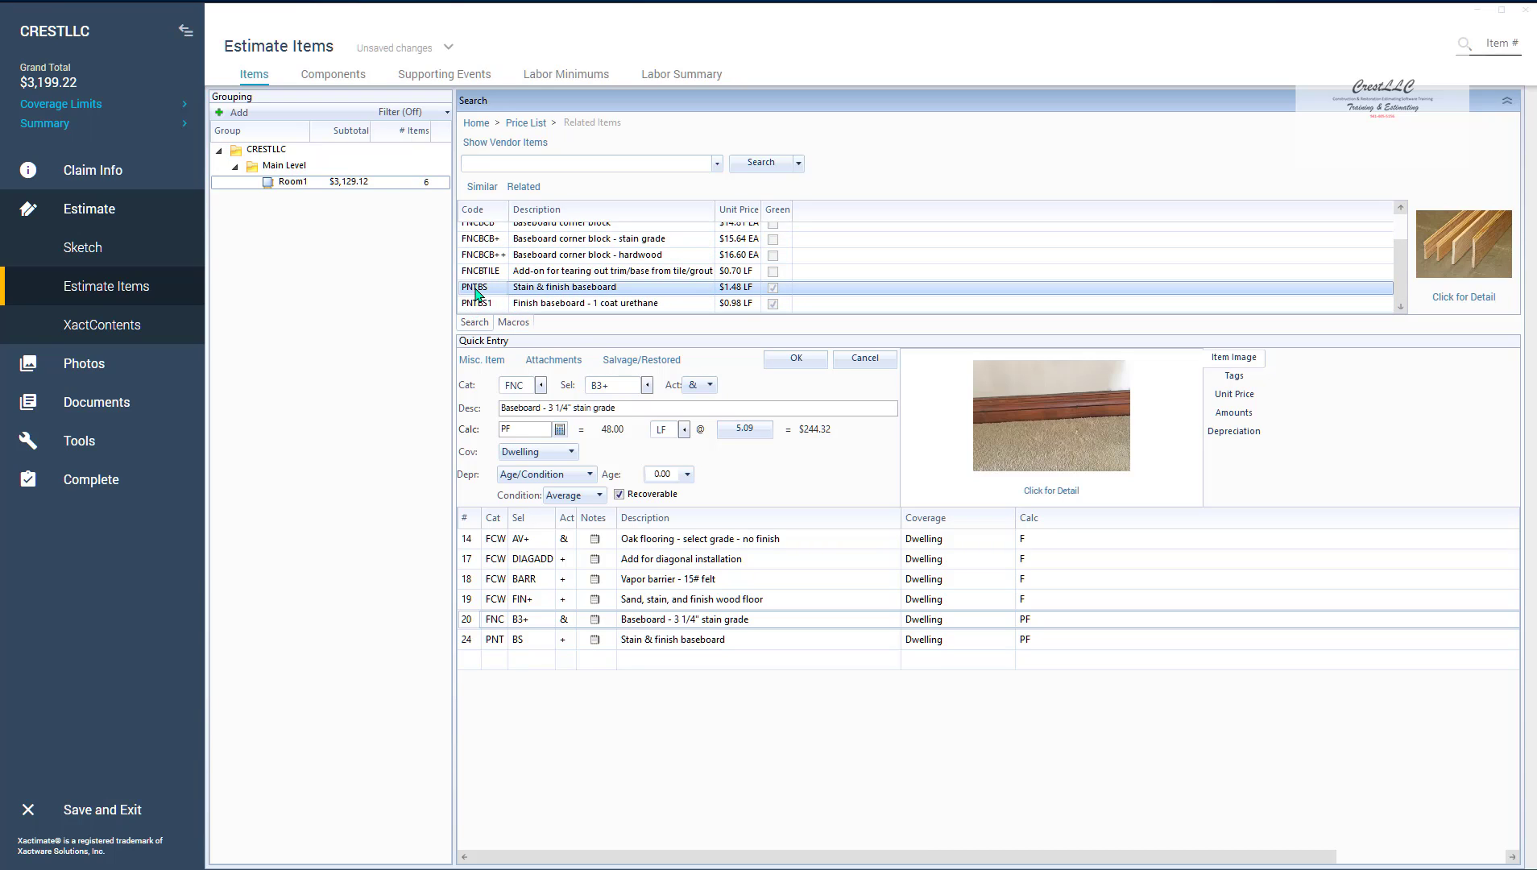
scroll(621, 301, "up", 1)
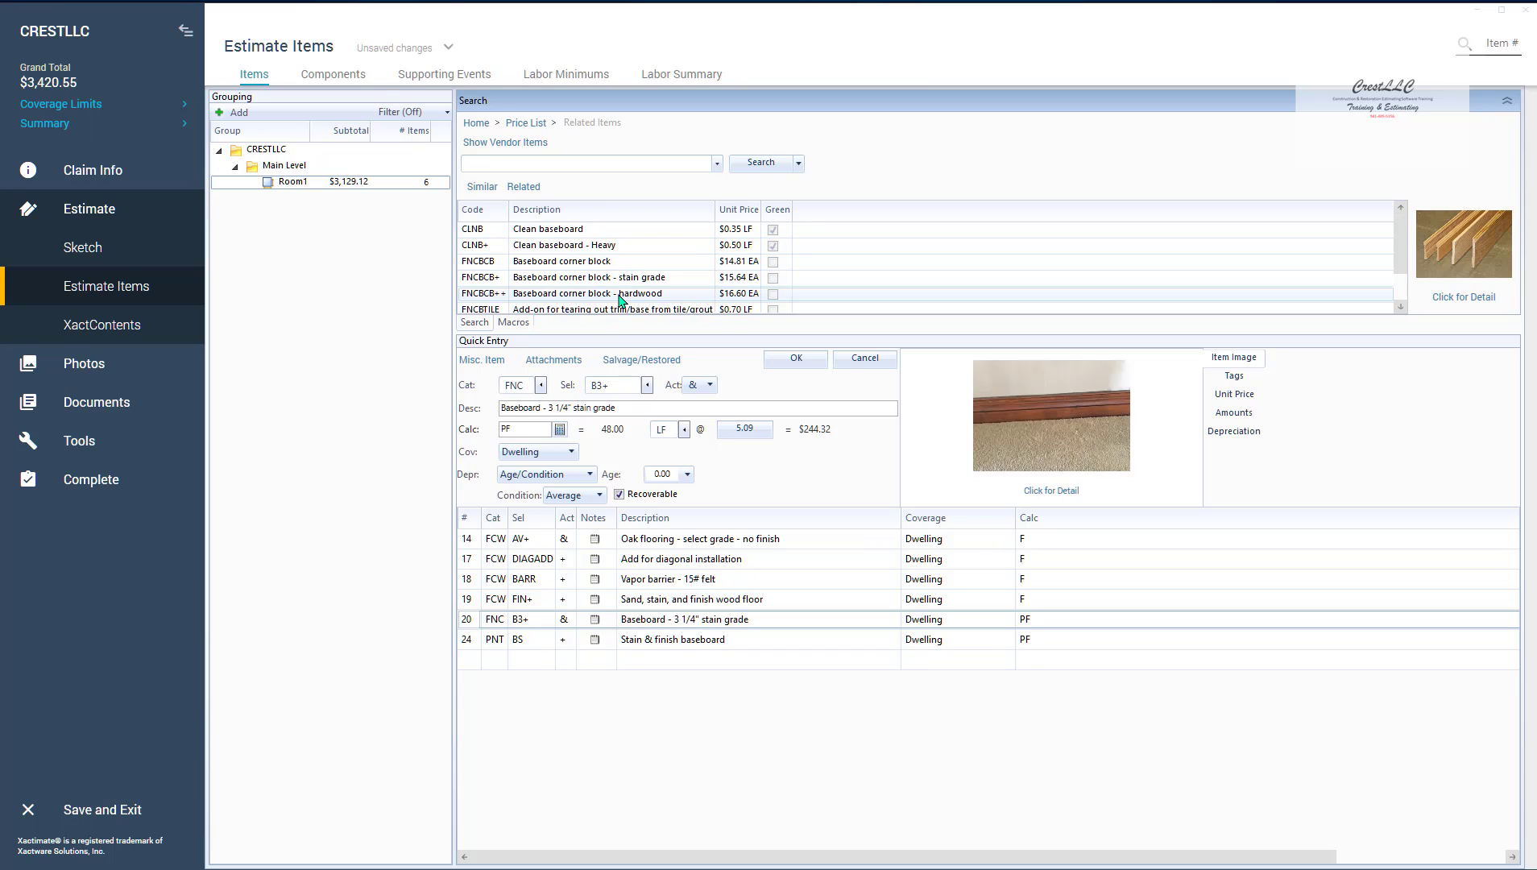
scroll(621, 301, "down", 1)
scroll(621, 301, "up", 1)
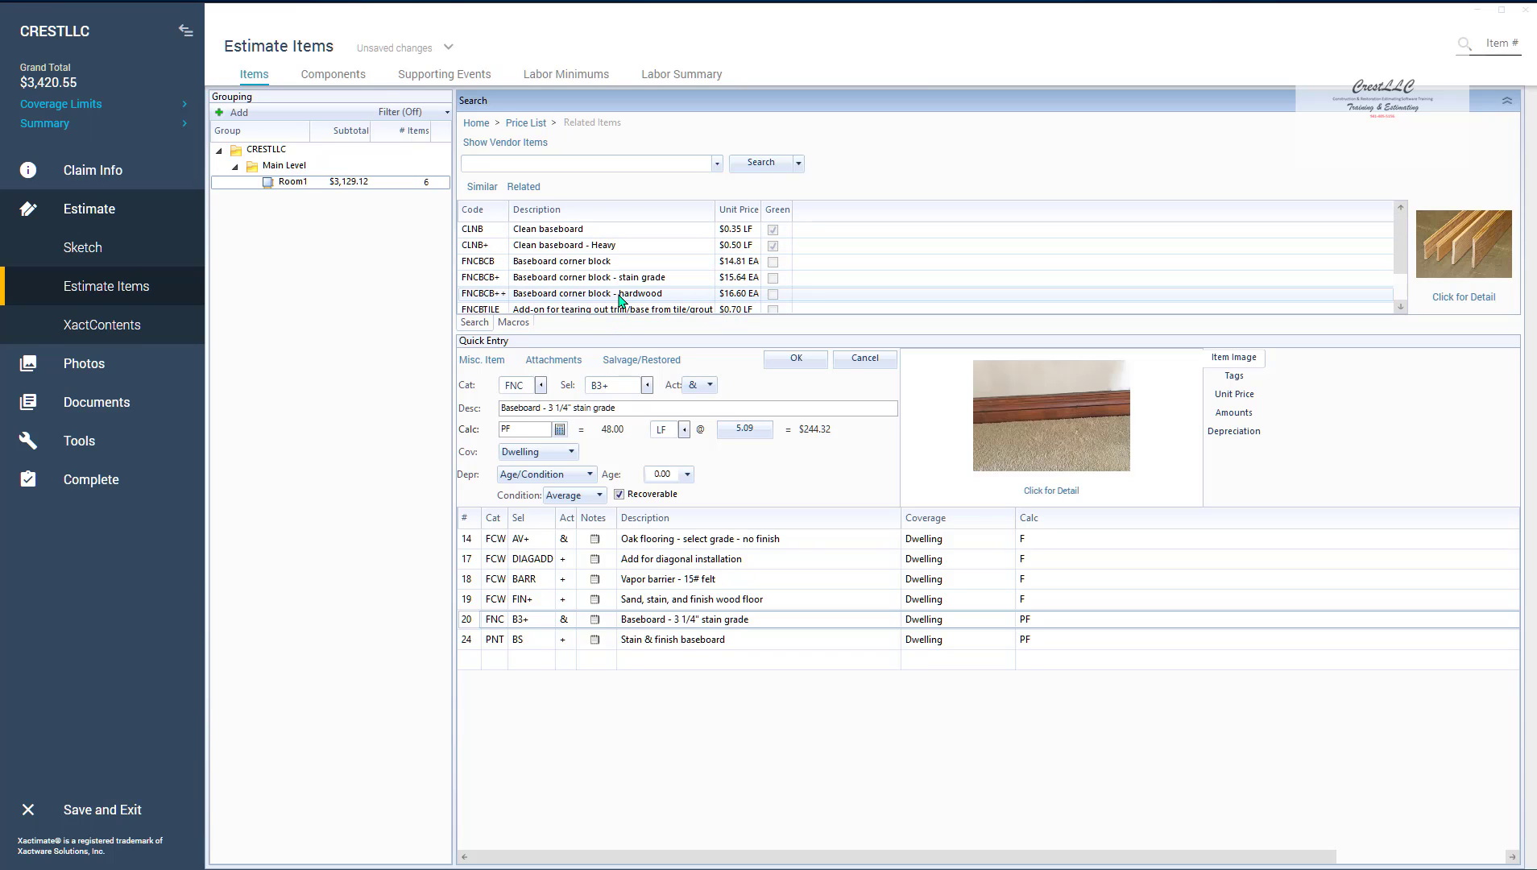